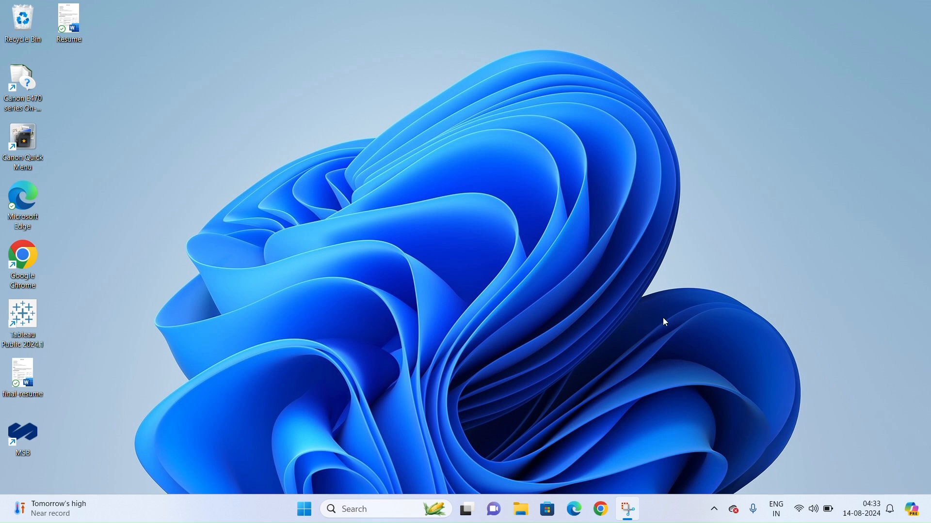
Step: Open Chrome, search the web for mysql, open the official mysql.com site and close the search results
click(606, 513)
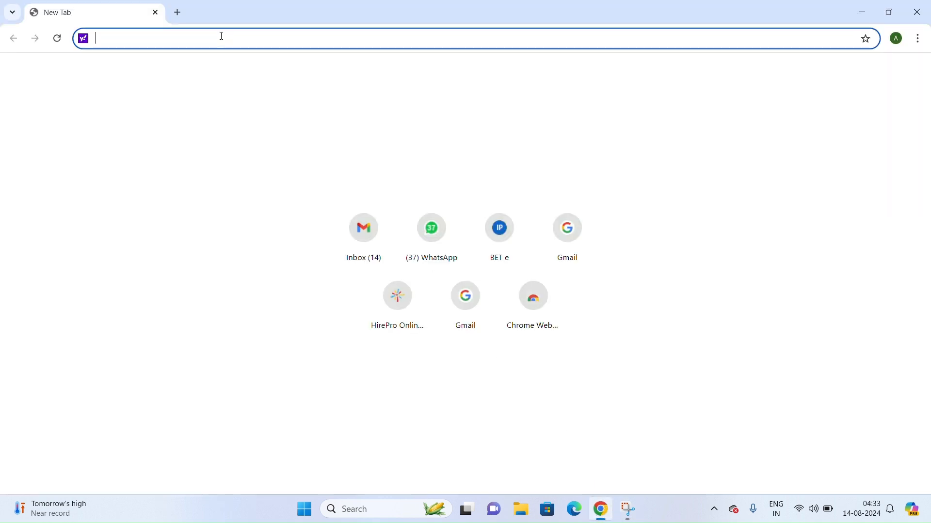
text(mysql)
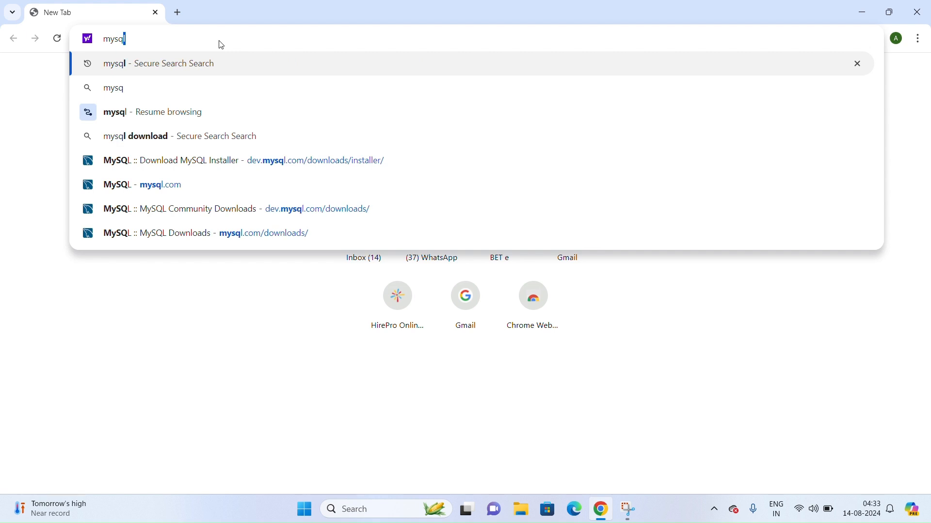
key(Return)
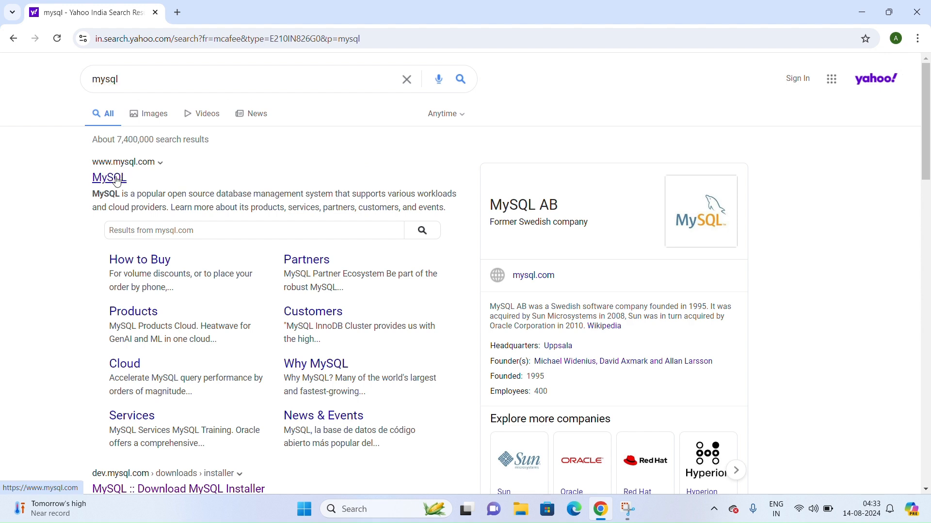
click(116, 183)
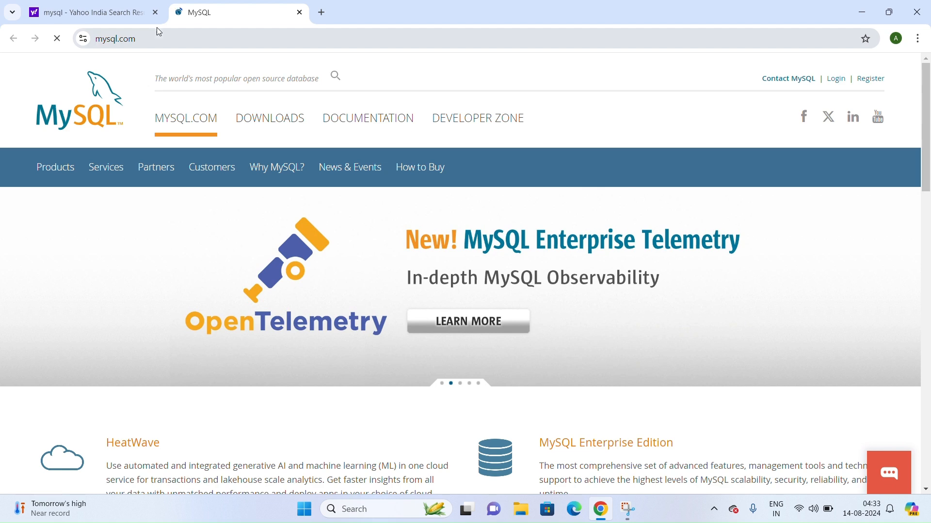
click(155, 13)
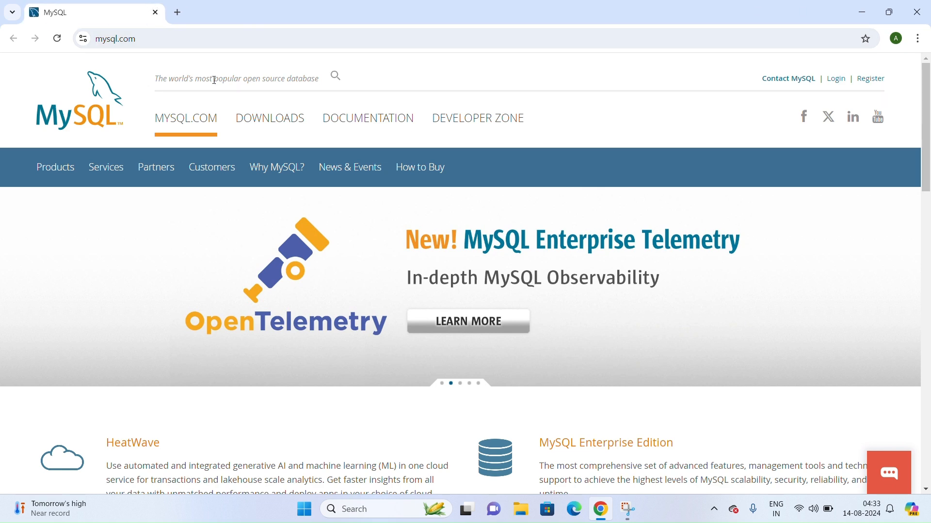
Step: Go to the MySQL Community (GPL) downloads and open the MySQL Installer for Windows page
click(262, 125)
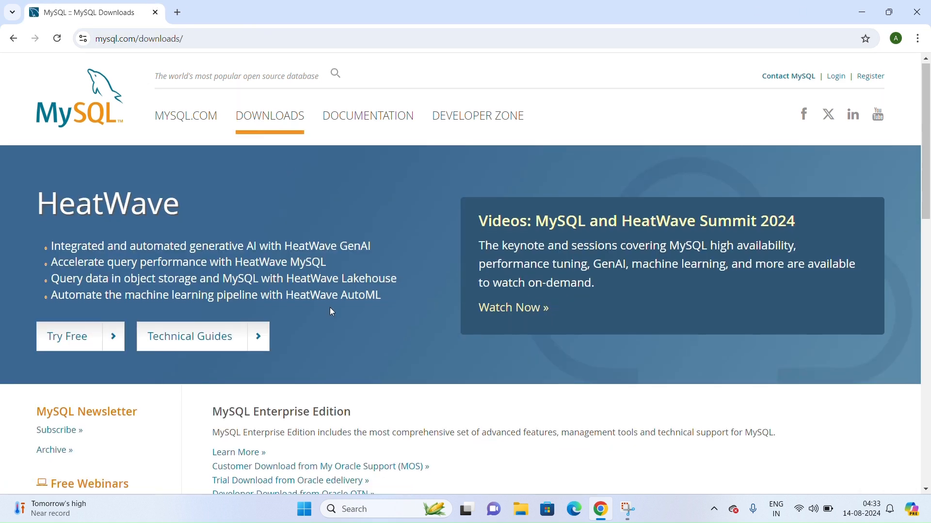
scroll(332, 312, down, 6)
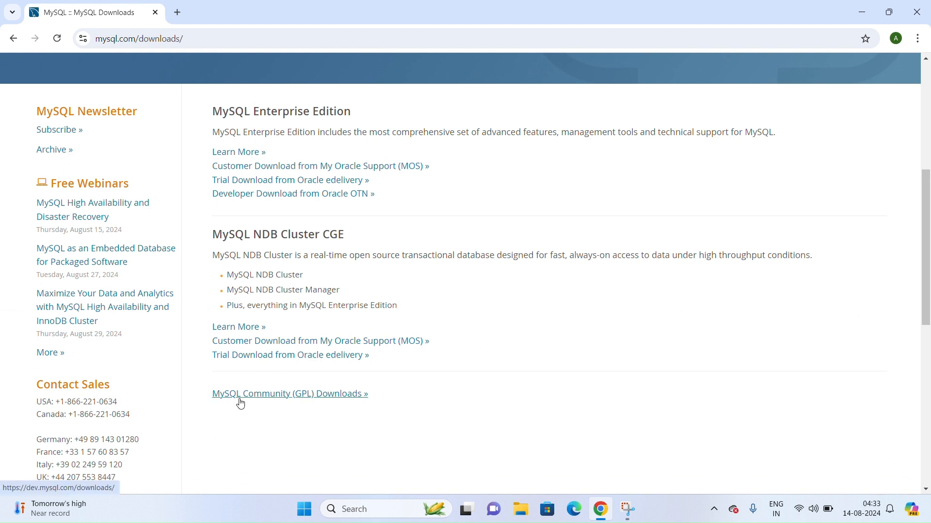
click(325, 394)
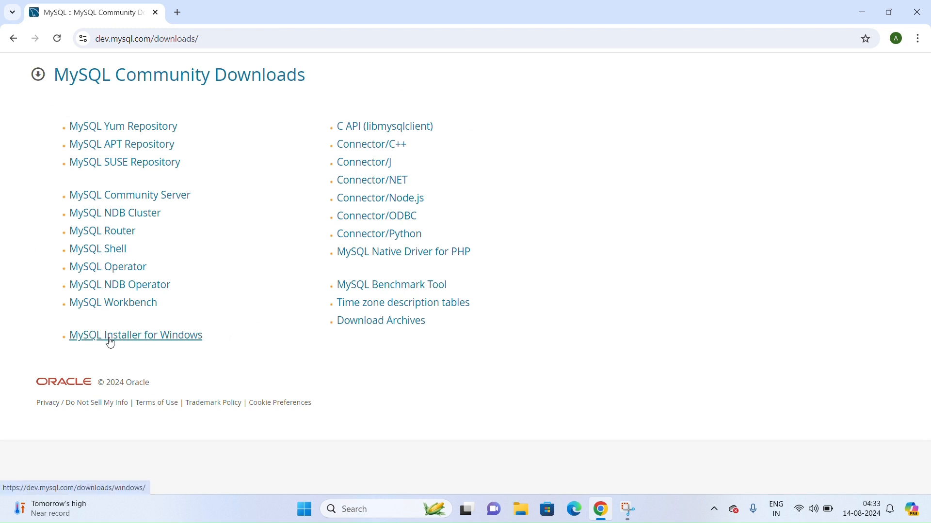
click(129, 340)
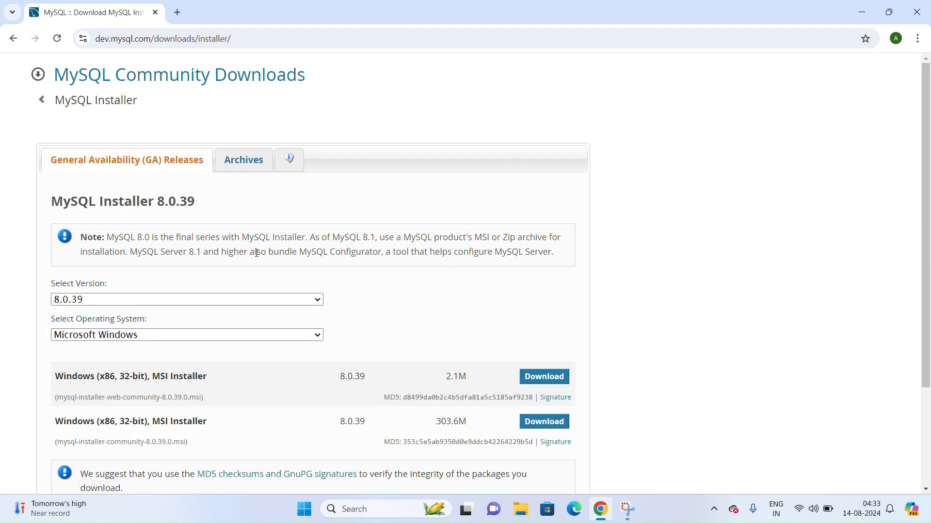
Step: Start downloading the 303.6M Windows MSI Installer 8.0.39 without logging in or signing up
scroll(257, 253, down, 1)
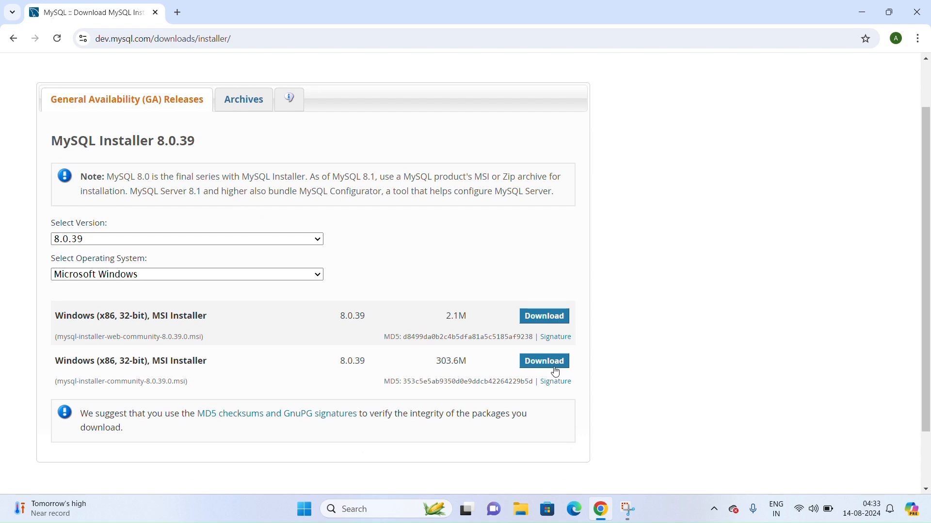
click(537, 362)
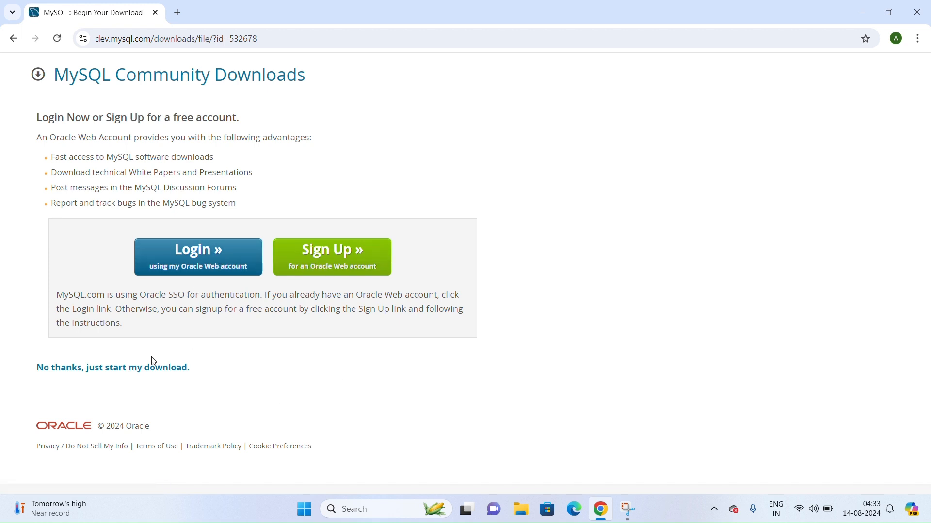
click(131, 371)
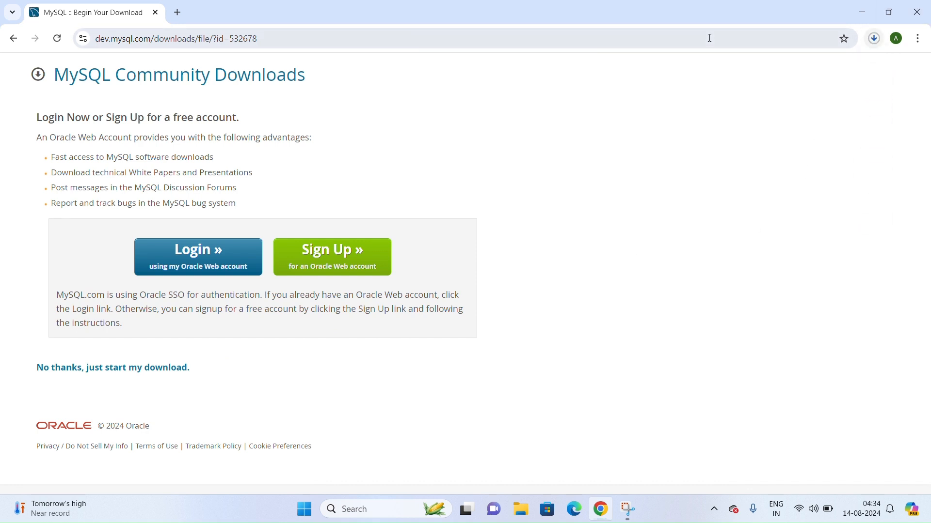
Step: Cancel the running download, launch the previously downloaded mysql-installer-community-8.0.39.0.msi and minimize the browser
click(873, 39)
mouse_move(824, 89)
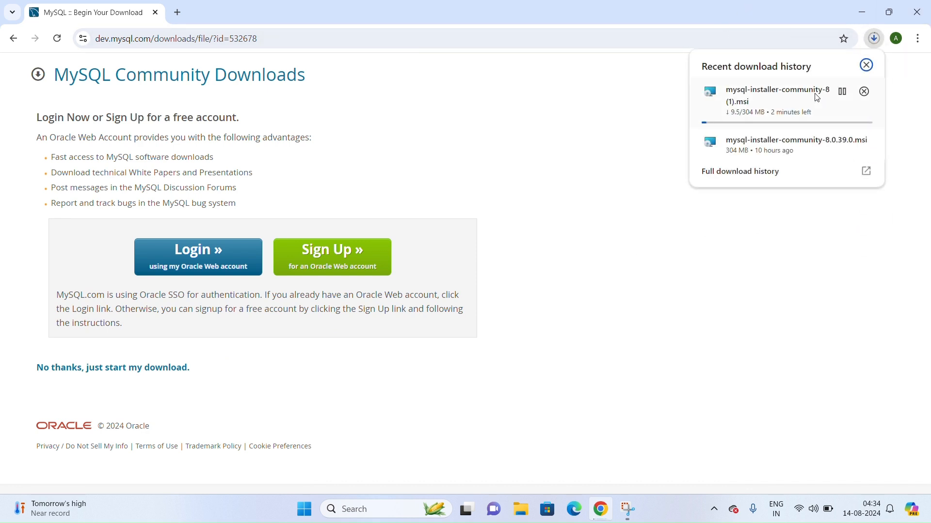
click(865, 92)
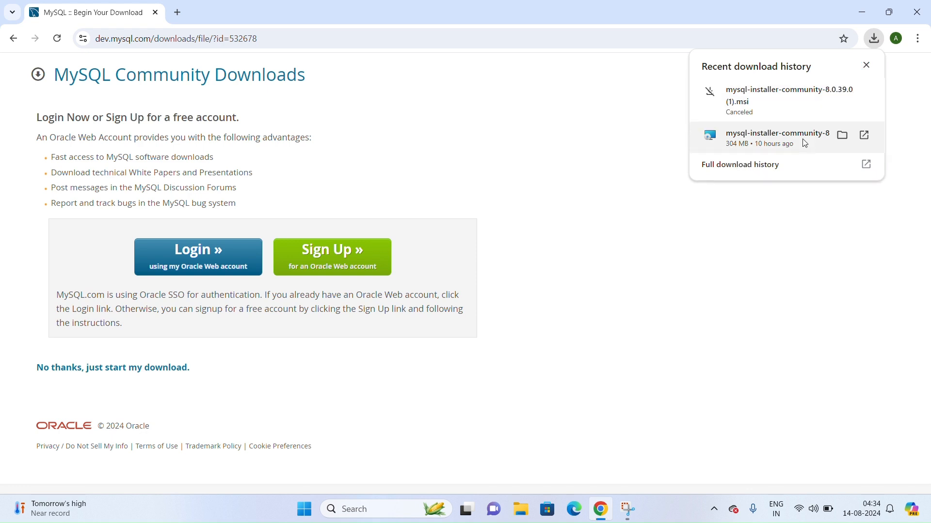
right_click(805, 140)
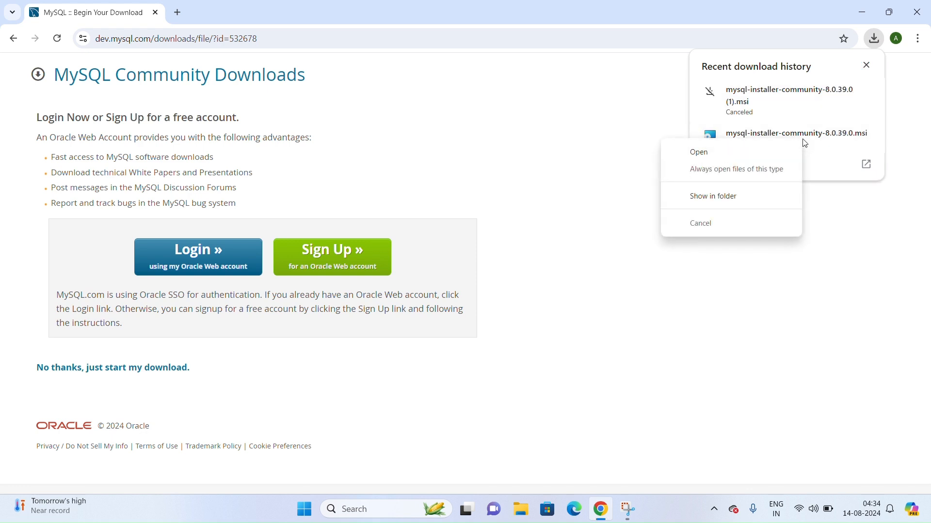
click(752, 156)
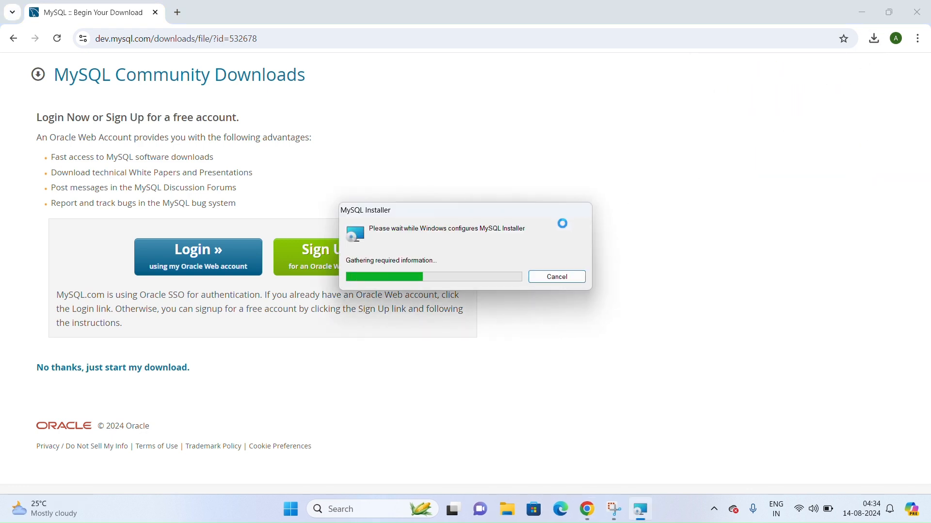
click(863, 12)
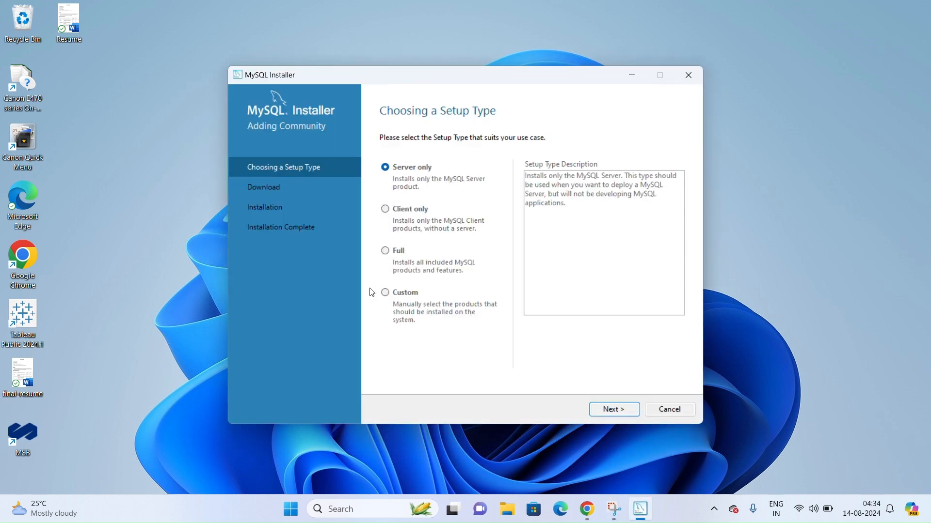
Step: Choose the Custom setup type and add MySQL Server 8.0.39 - X64 to the products to be installed
click(389, 297)
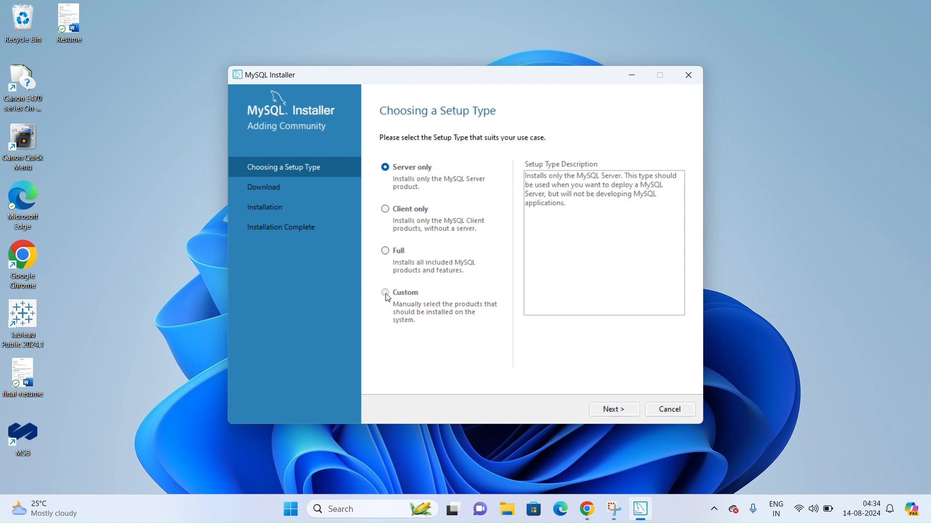
click(619, 409)
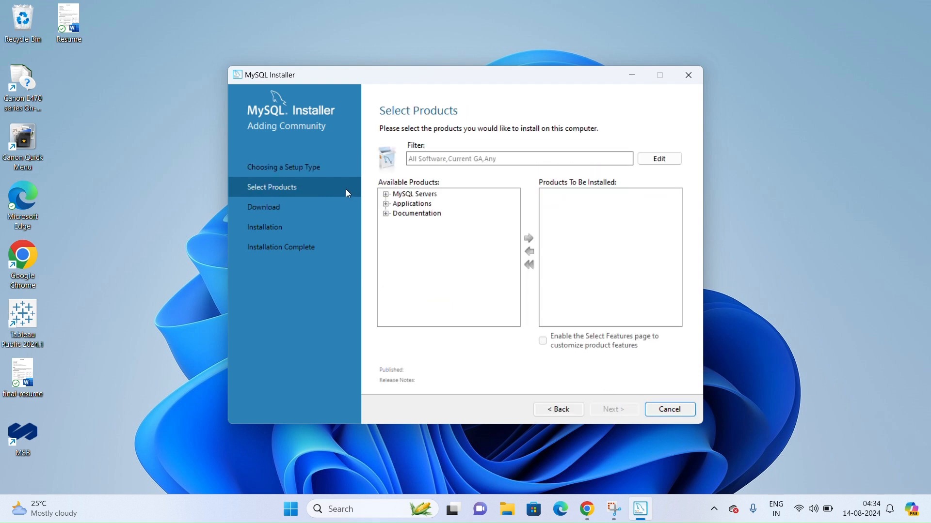
click(386, 194)
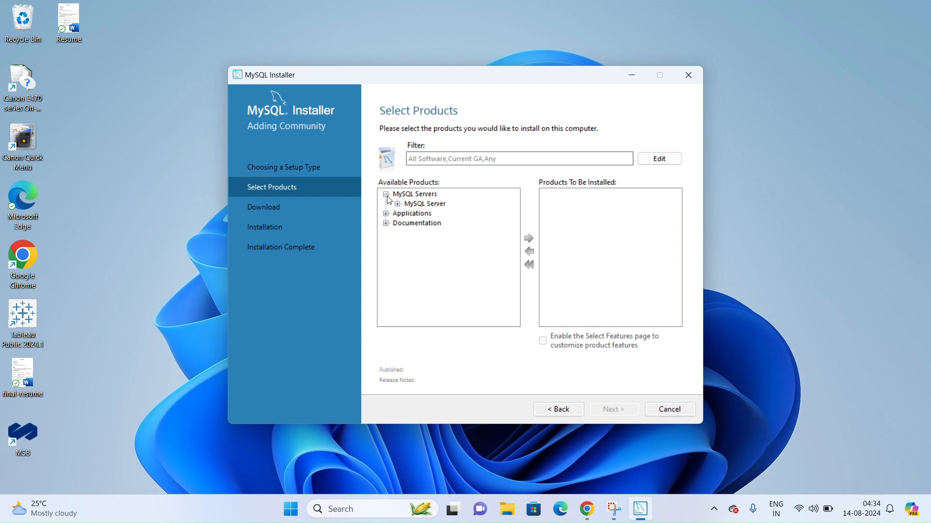
click(397, 204)
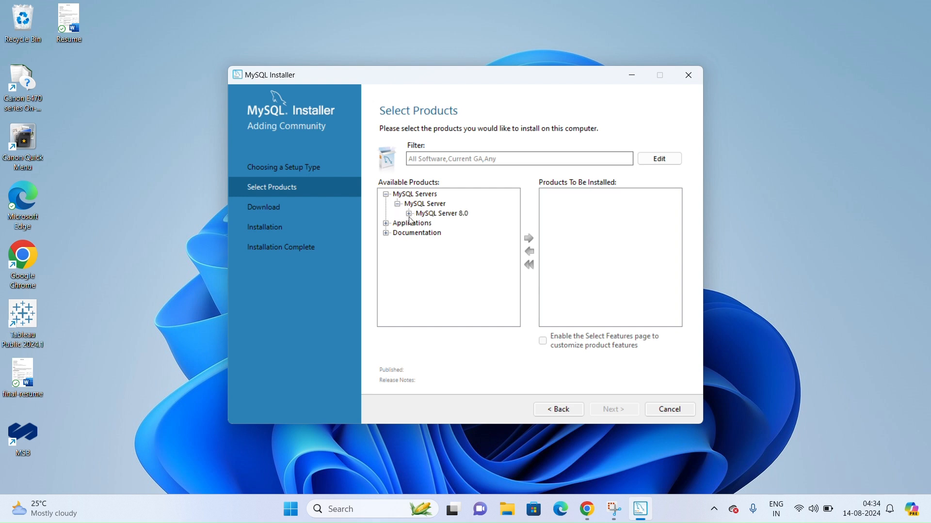
click(409, 214)
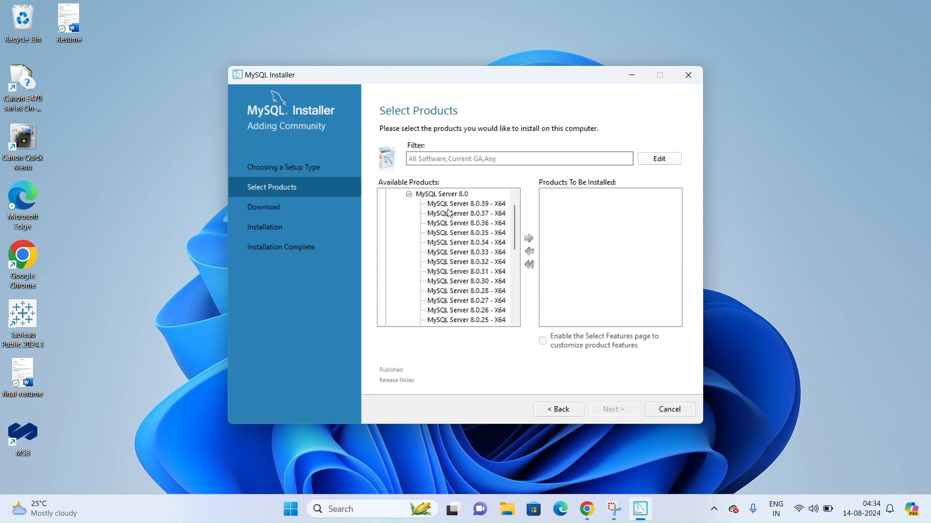
scroll(450, 215, up, 1)
click(461, 223)
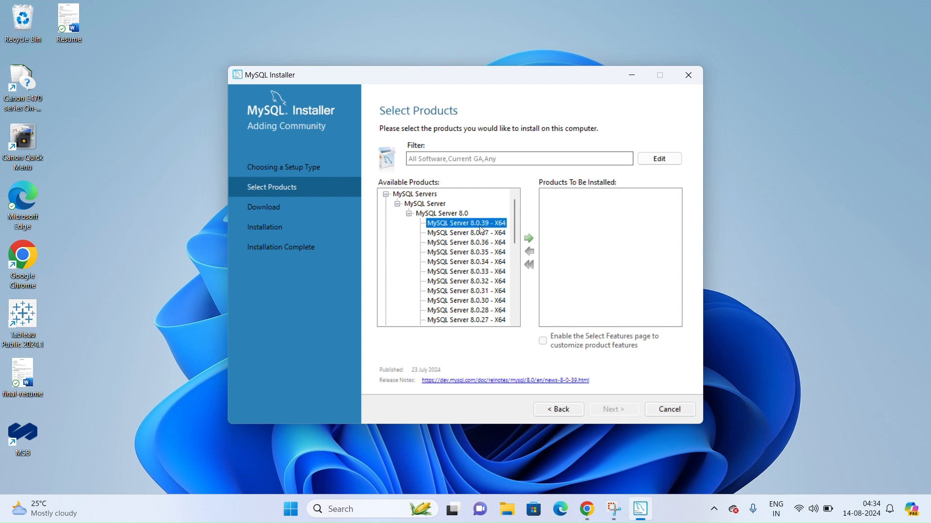
click(529, 239)
Step: Add MySQL Workbench 8.0.38 - X64 from the Applications group to the products to be installed
scroll(437, 249, down, 5)
scroll(436, 248, down, 3)
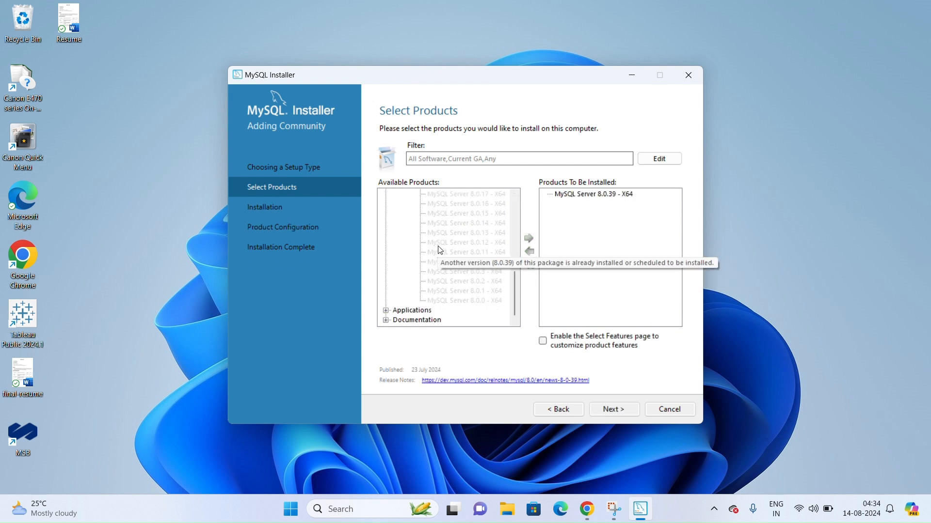
click(385, 310)
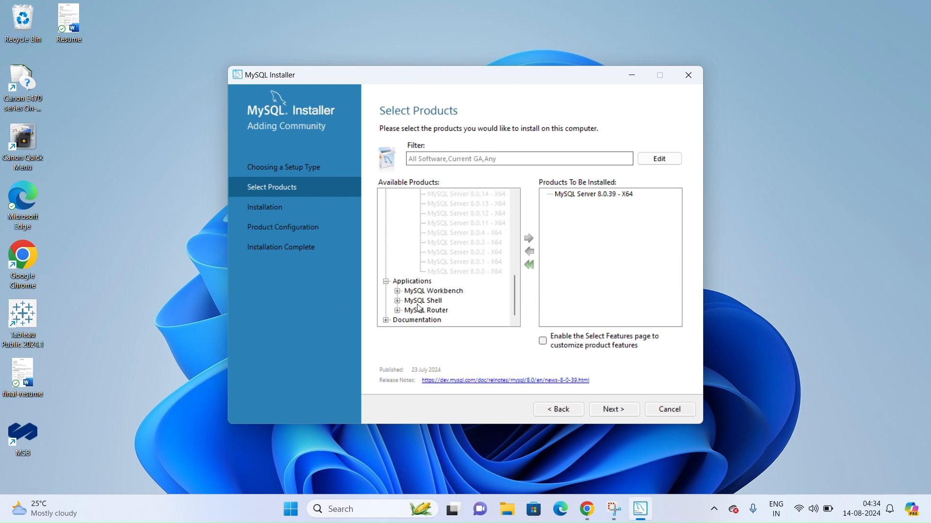
click(398, 292)
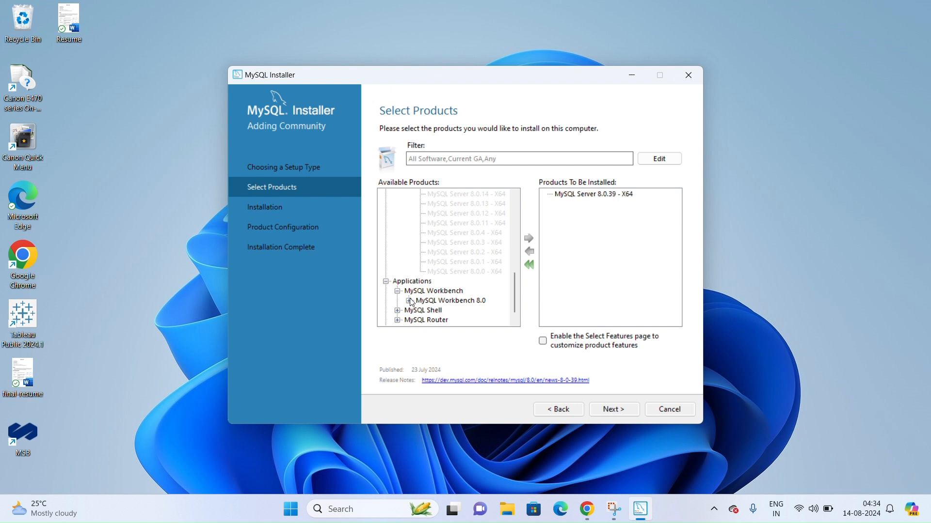
click(410, 301)
scroll(460, 272, up, 3)
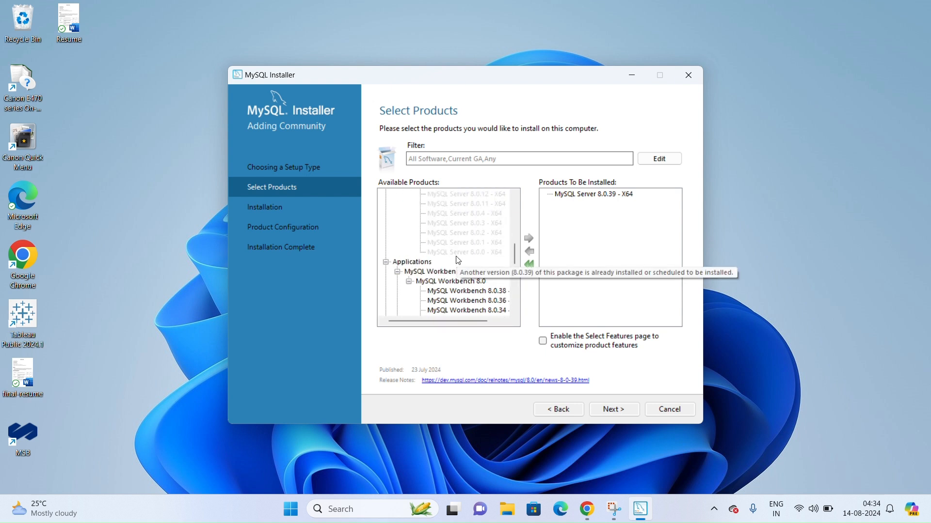
click(456, 290)
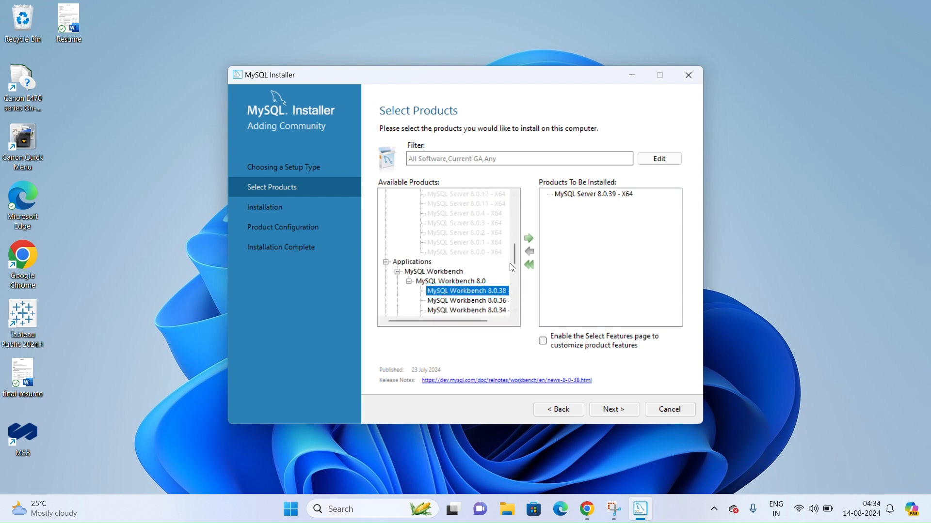
click(529, 238)
Step: Add MySQL Shell 8.0.38 - X64 to the products to be installed
scroll(465, 290, down, 7)
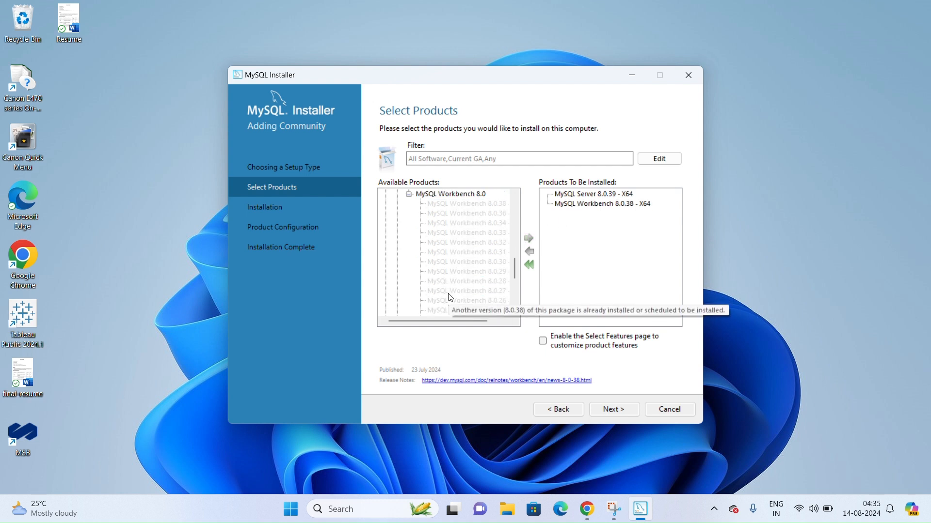
scroll(449, 291, down, 2)
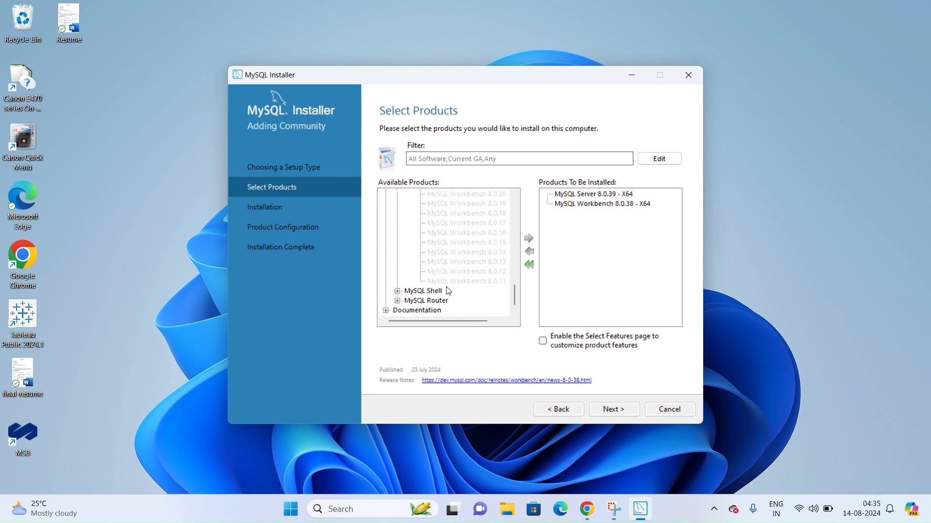
click(398, 291)
click(409, 300)
scroll(449, 217, up, 2)
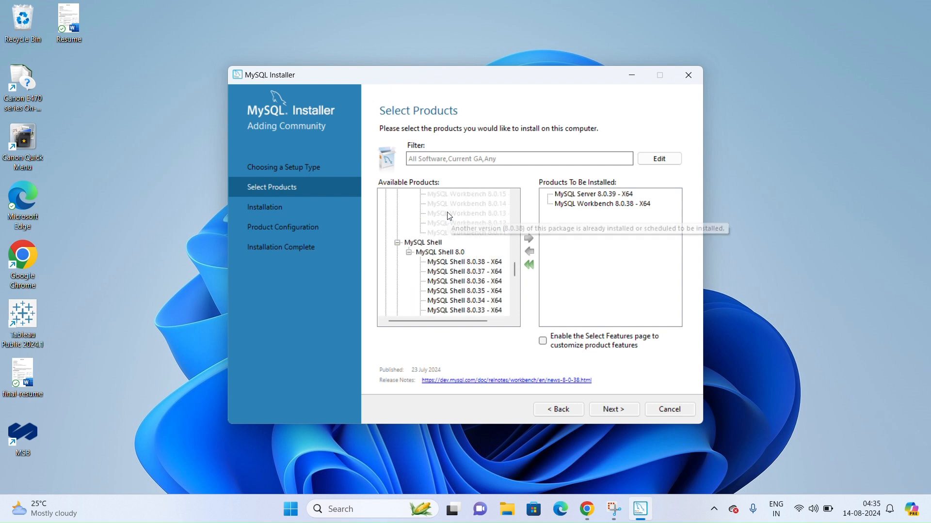
click(442, 262)
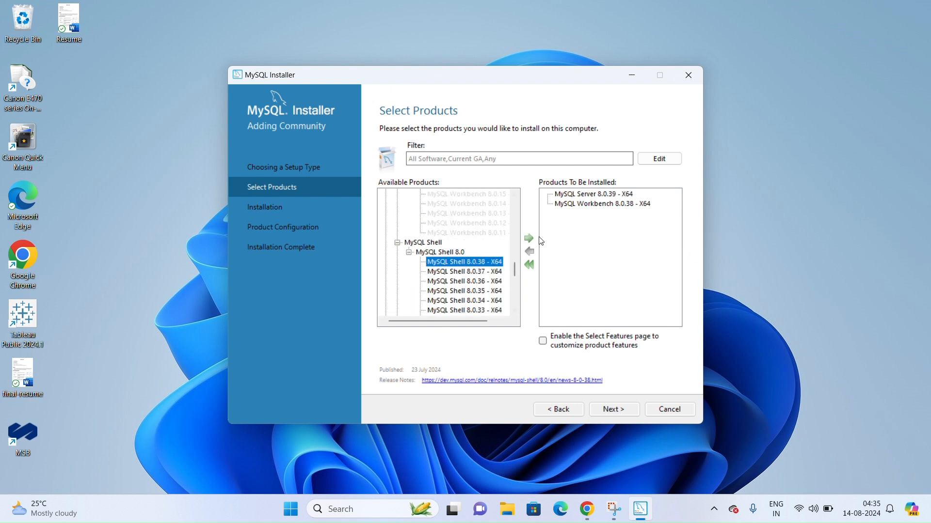
click(529, 238)
Step: Continue to the Installation page, keeping the default MySQL Server 8.0 directories and accepting the path conflict warning
click(619, 409)
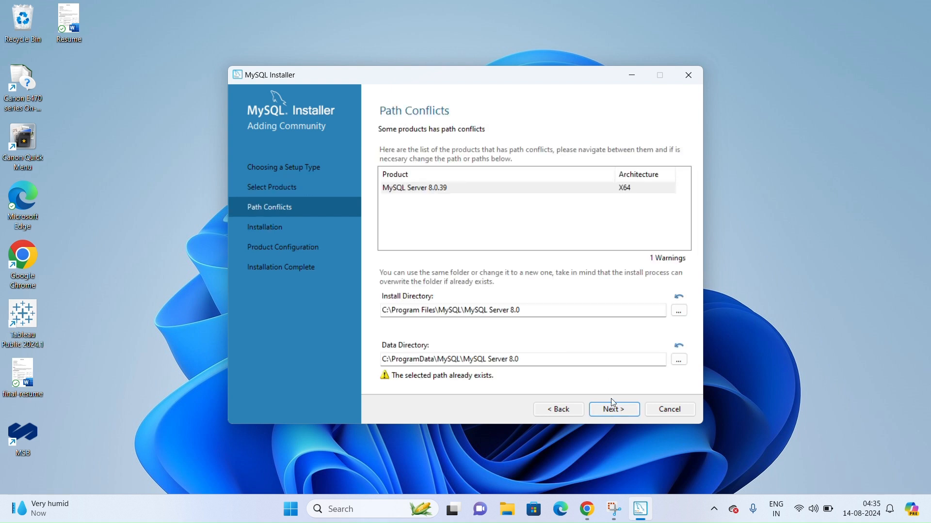
click(614, 413)
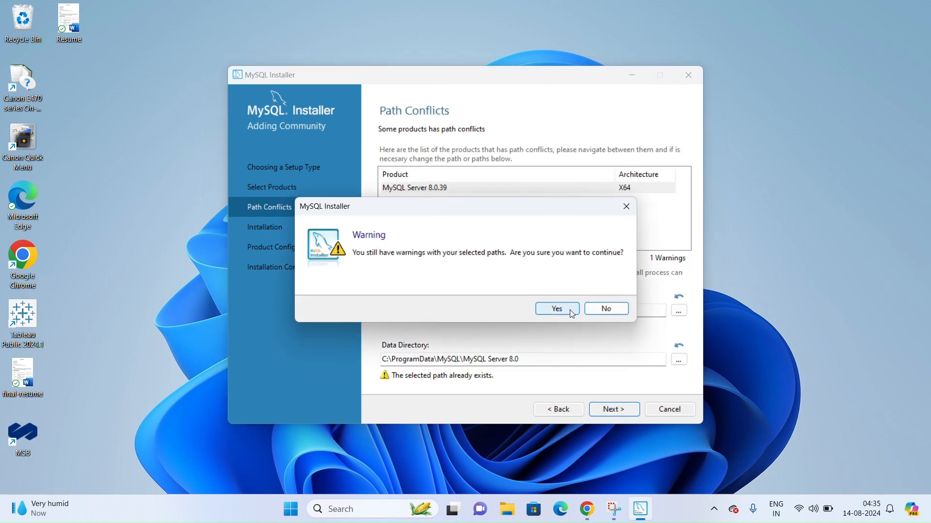
click(558, 310)
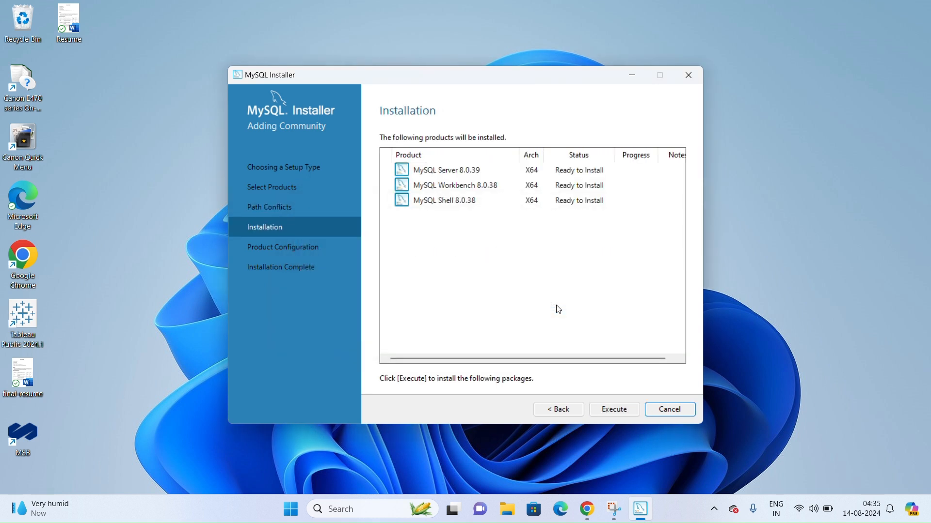
Step: Install MySQL Server 8.0.39, Workbench 8.0.38 and Shell 8.0.38, and start the server's product configuration
click(604, 408)
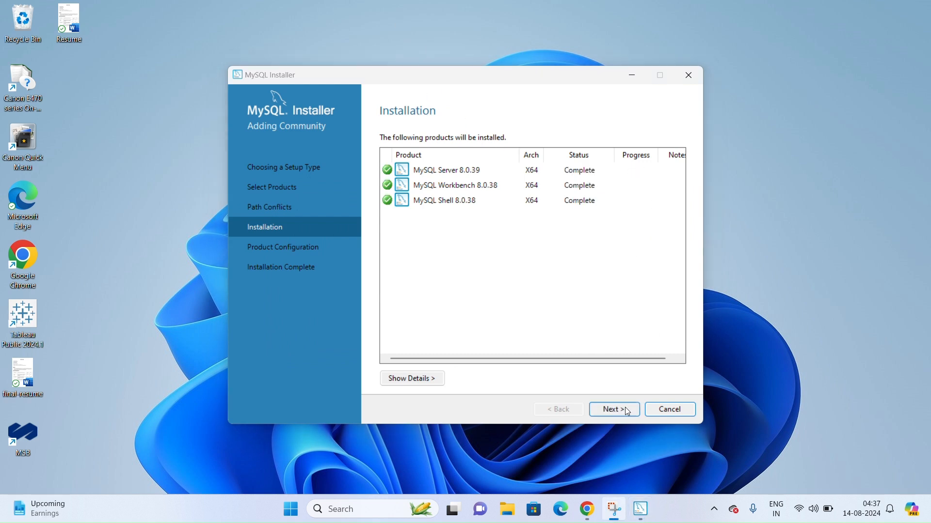
click(624, 407)
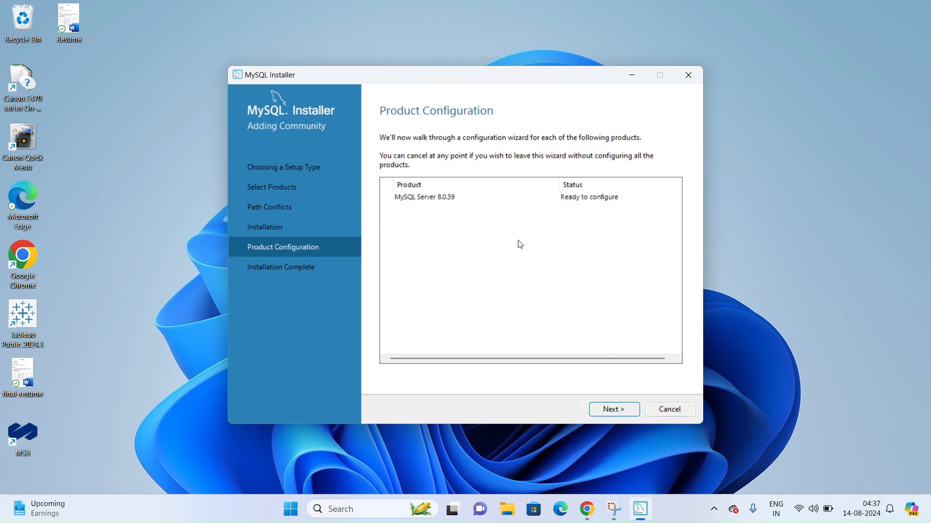
click(626, 414)
Step: Keep the default networking and strong password encryption settings, and enter and check the current root password
click(625, 415)
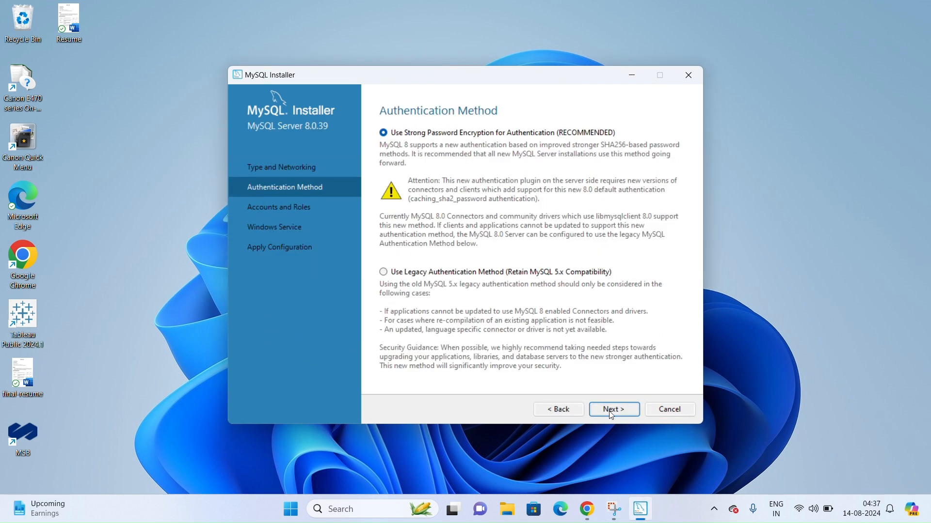
click(612, 413)
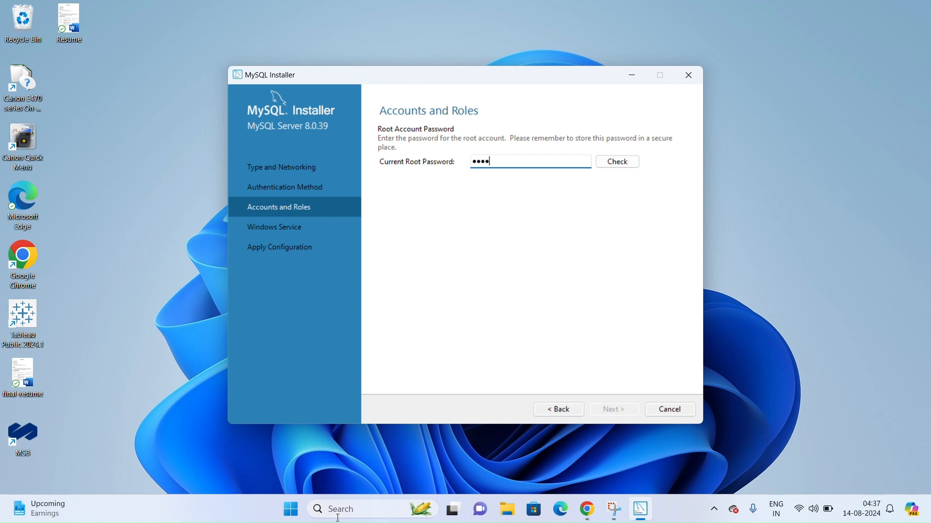
click(624, 163)
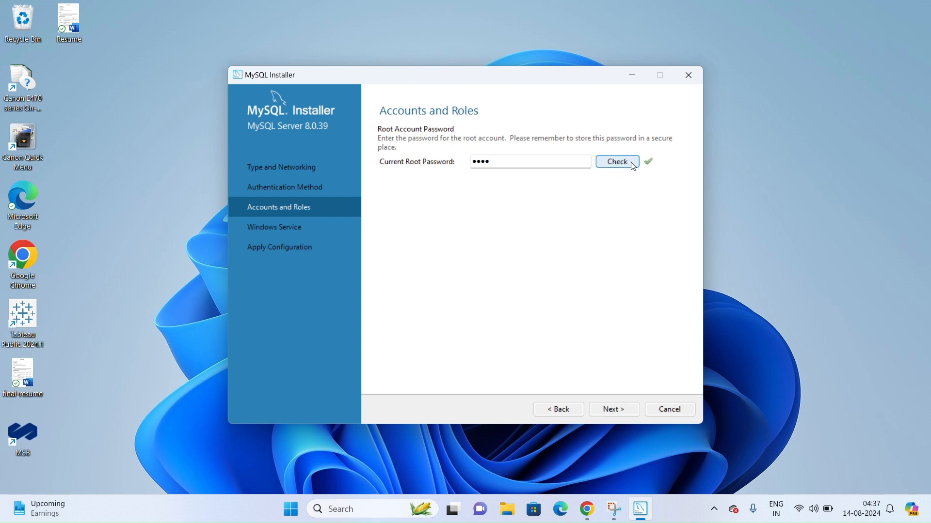
click(624, 410)
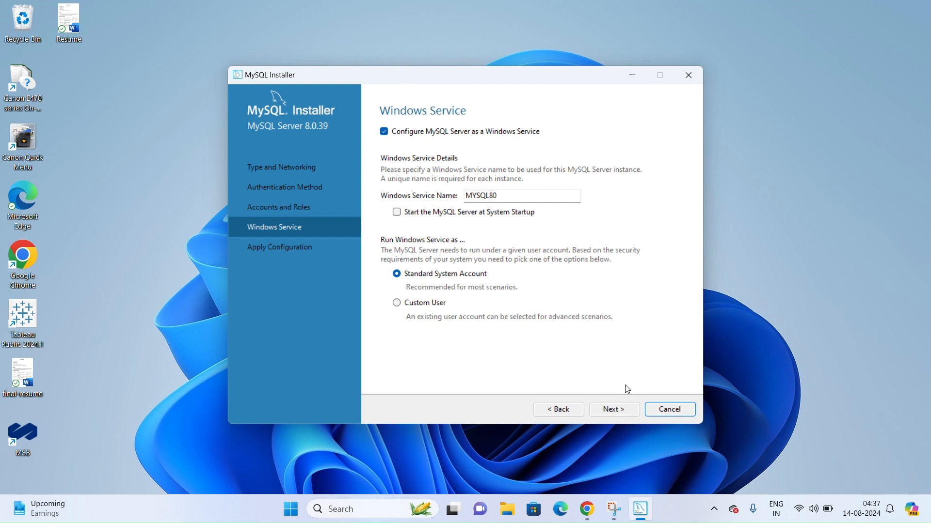
Step: Apply the server configuration with the default MYSQL80 Windows service, and finish the installer with Workbench and Shell set to start after setup
click(623, 410)
click(624, 410)
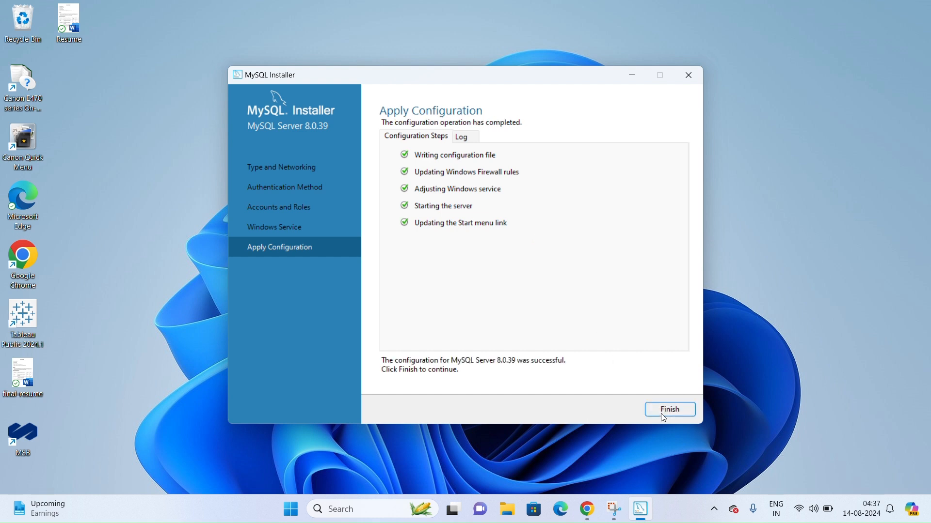
click(670, 410)
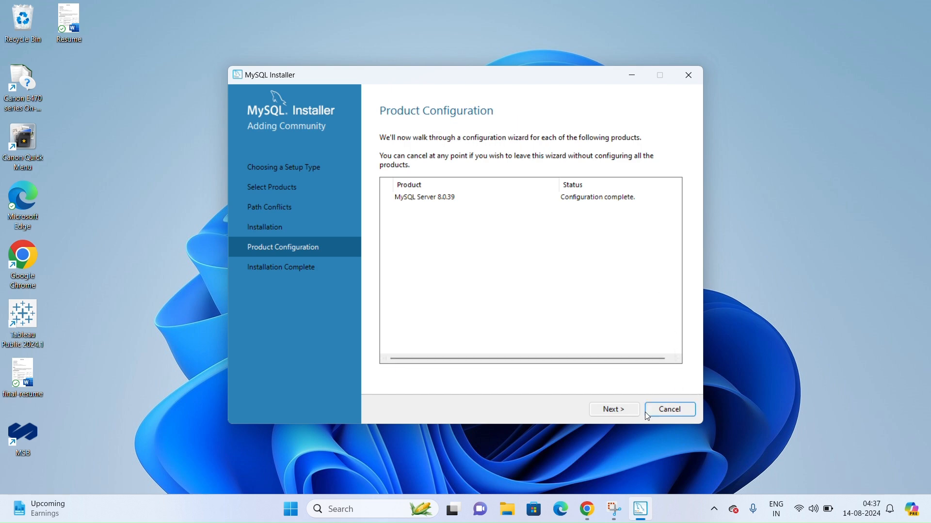
click(627, 409)
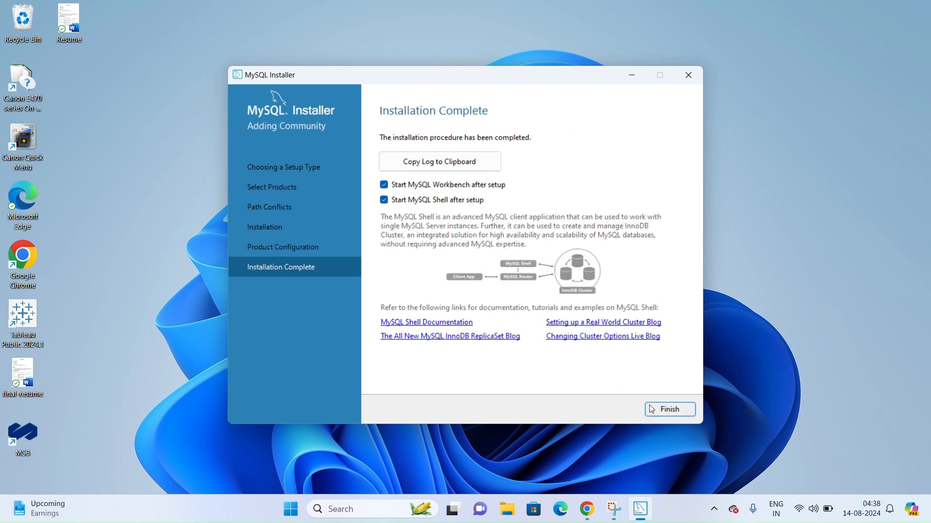
click(670, 409)
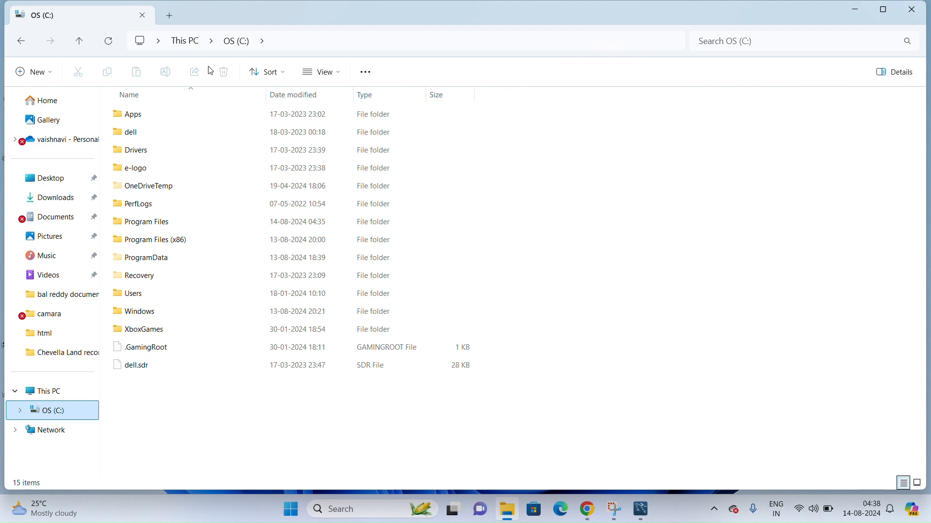
Step: In File Explorer, open the folder C:\Program Files\MySQL\MySQL Server 8.0\bin
double_click(157, 226)
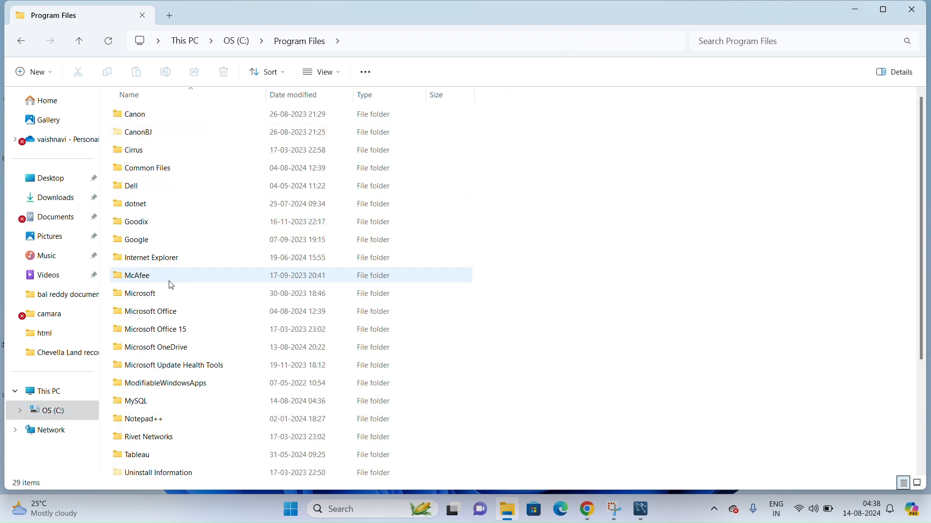
click(164, 405)
double_click(164, 405)
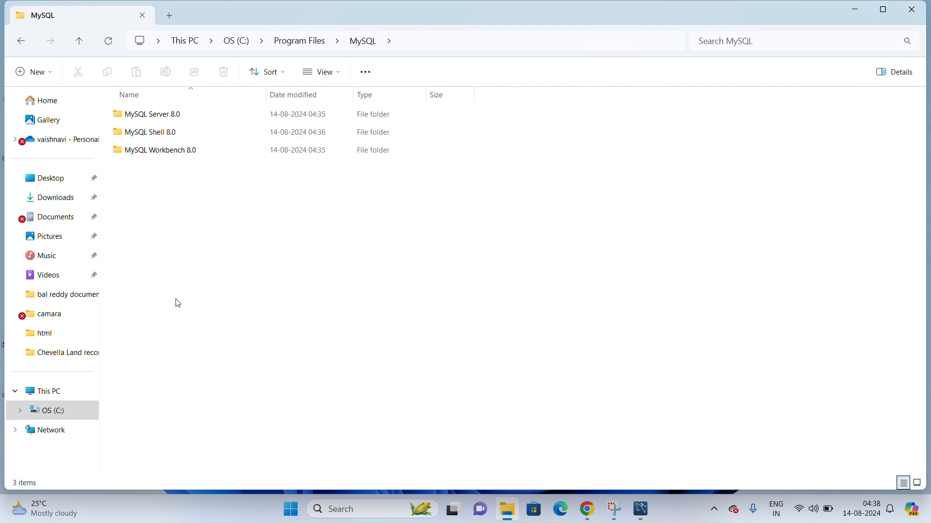
double_click(168, 119)
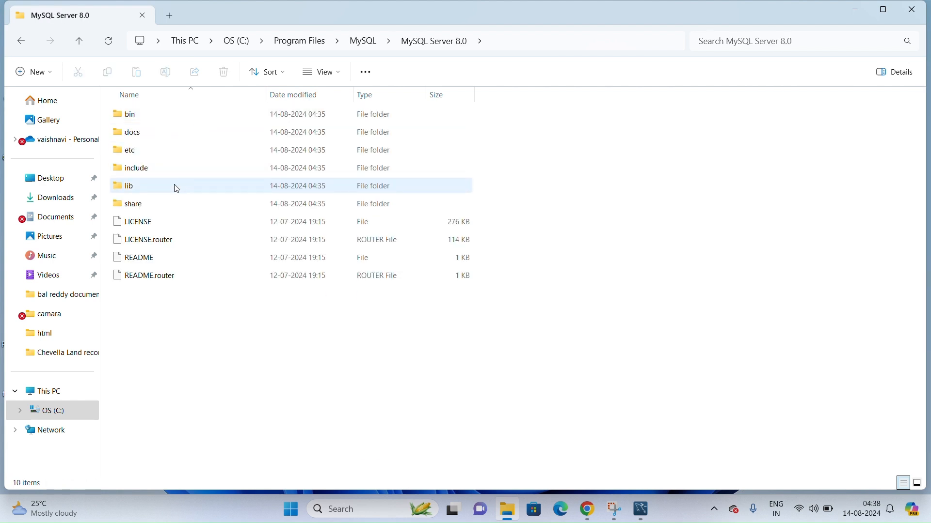
double_click(161, 123)
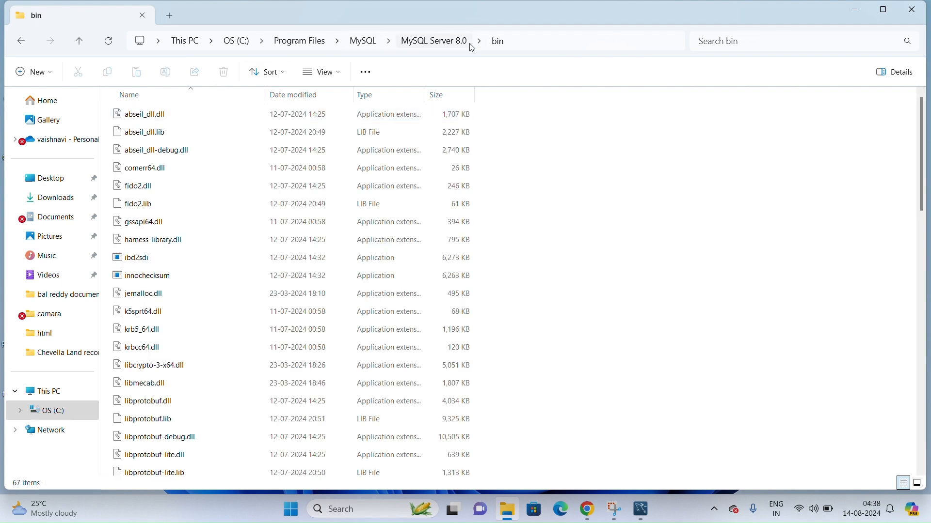
Step: Copy the address of the MySQL Server 8.0 bin folder
click(544, 44)
right_click(535, 45)
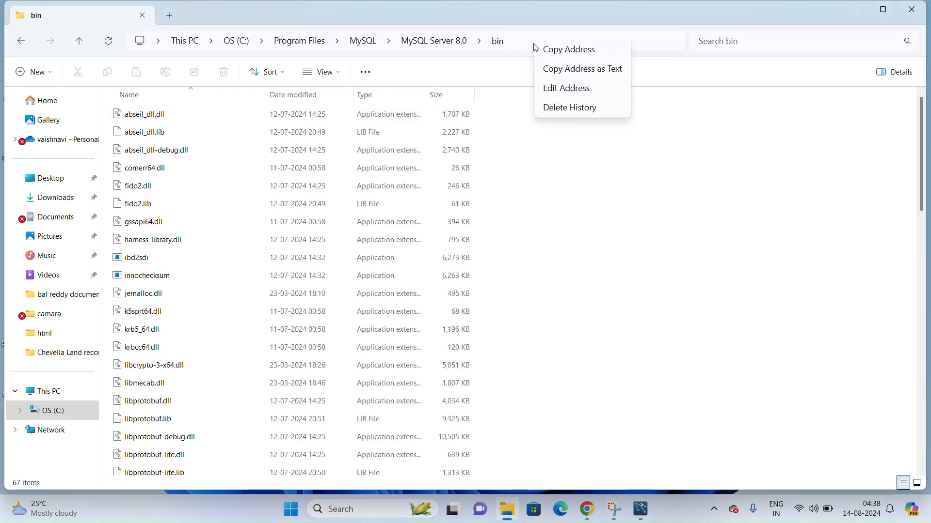
click(548, 58)
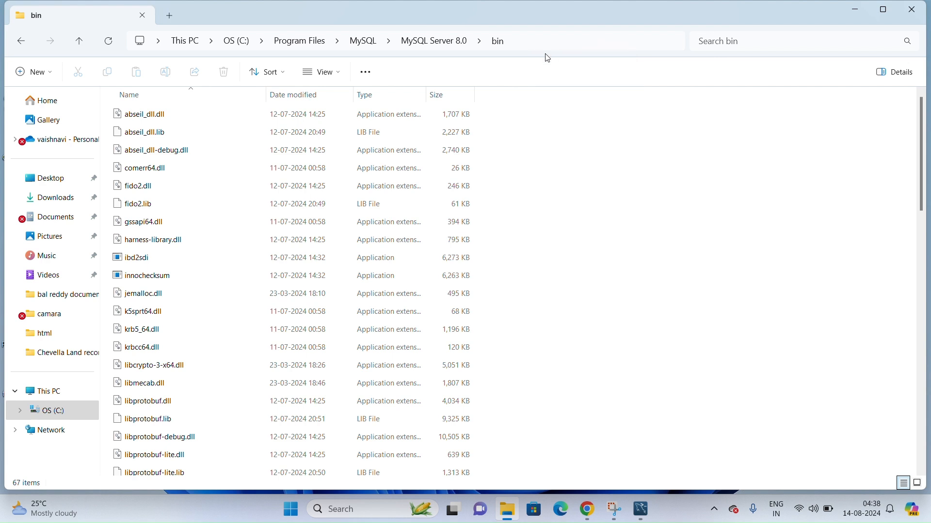
Step: Search Windows for "env" and open the Environment Variables dialog through the system environment variables settings
click(293, 509)
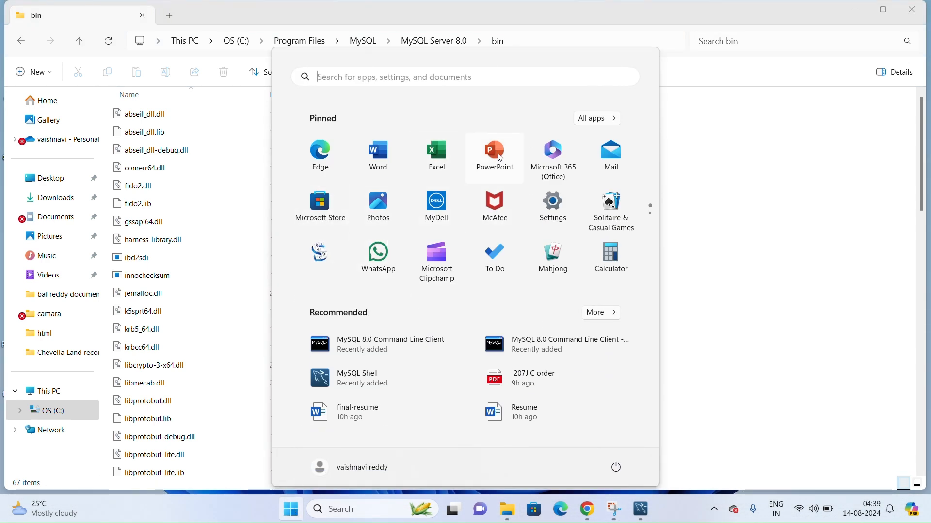
text(env)
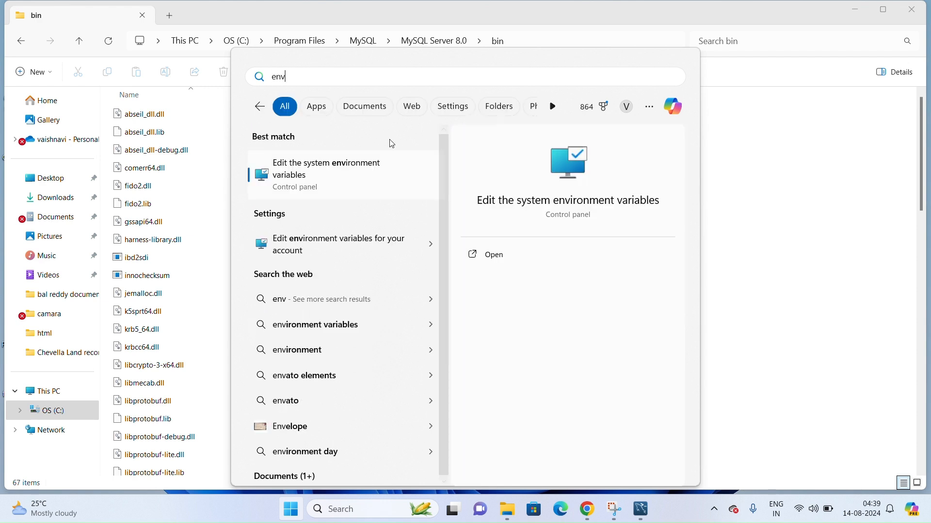
click(502, 254)
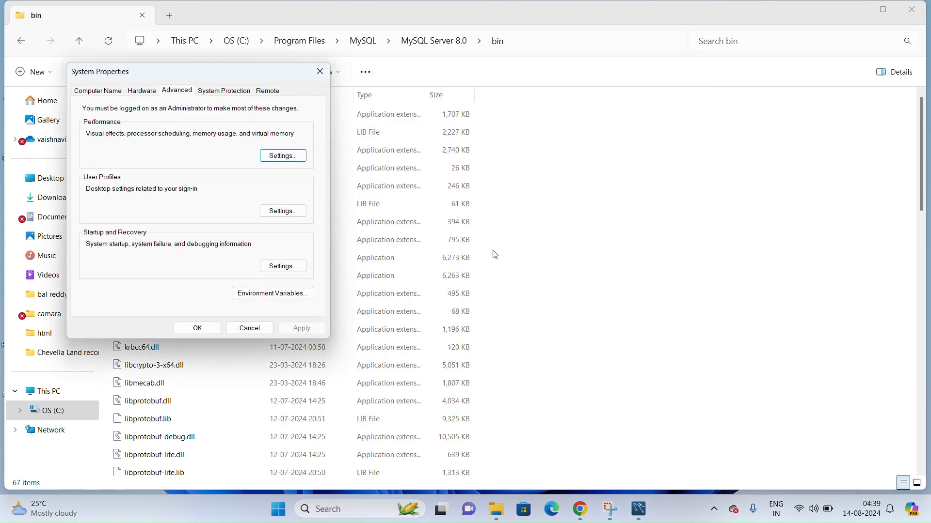
click(258, 293)
Step: Add C:\Program Files\MySQL\MySQL Server 8.0\bin as a new entry in the system Path variable and save all the dialogs
scroll(355, 337, down, 2)
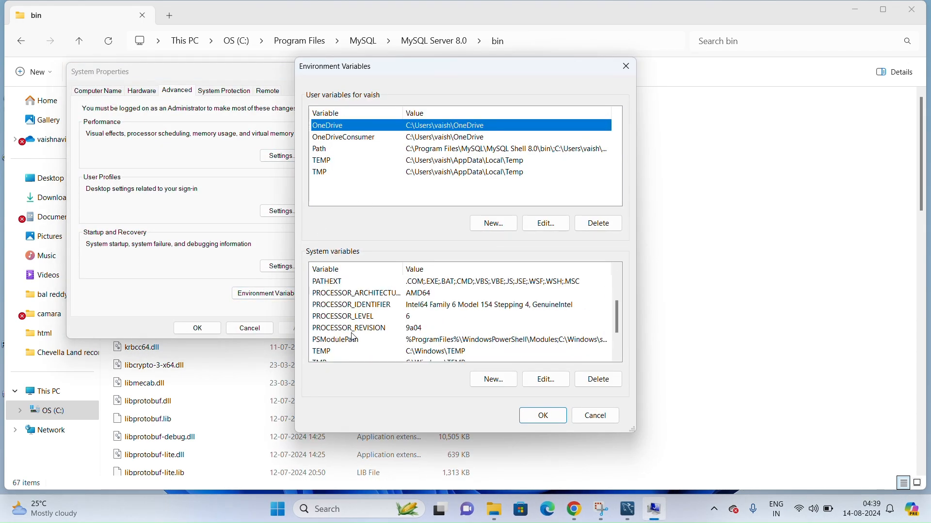
scroll(351, 321, down, 2)
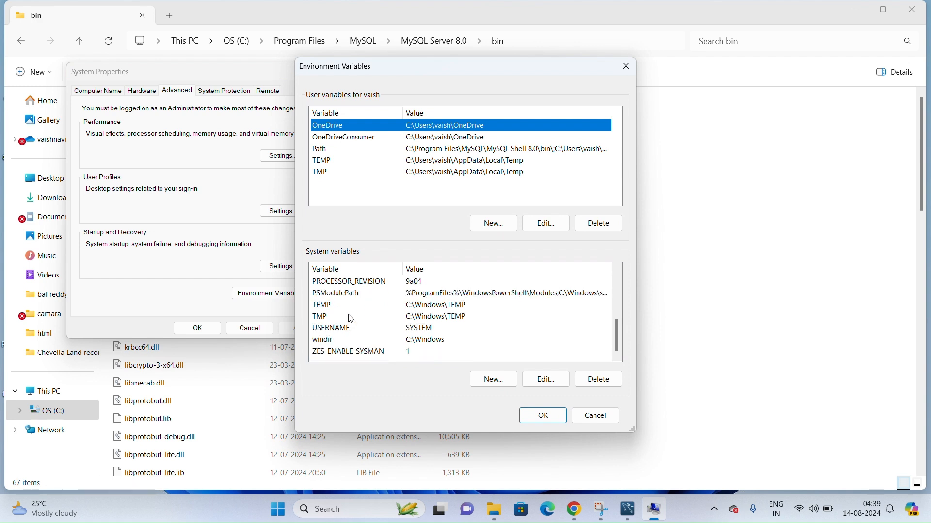
scroll(334, 317, up, 1)
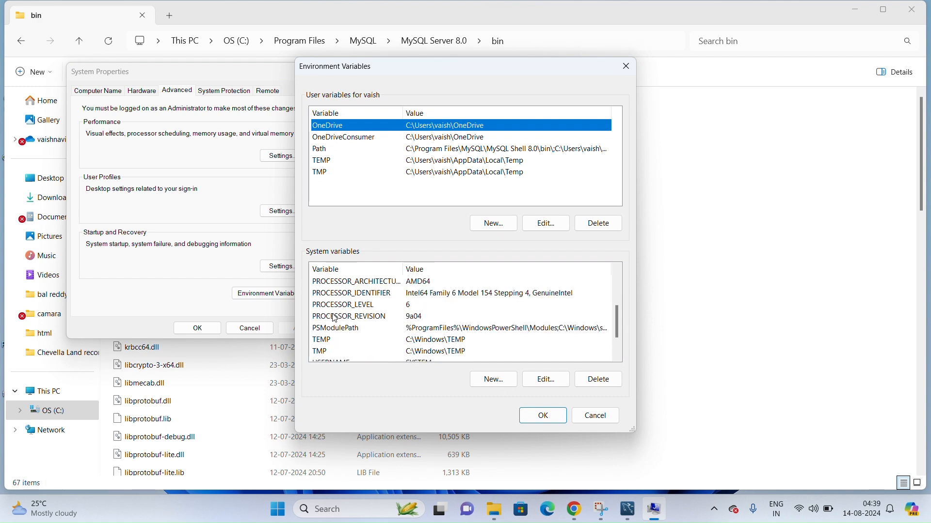
scroll(333, 320, up, 1)
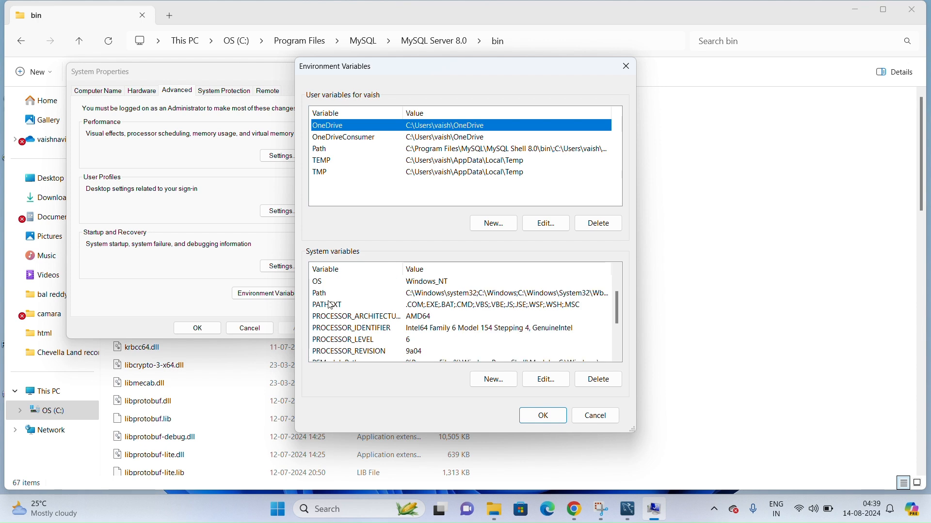
click(446, 297)
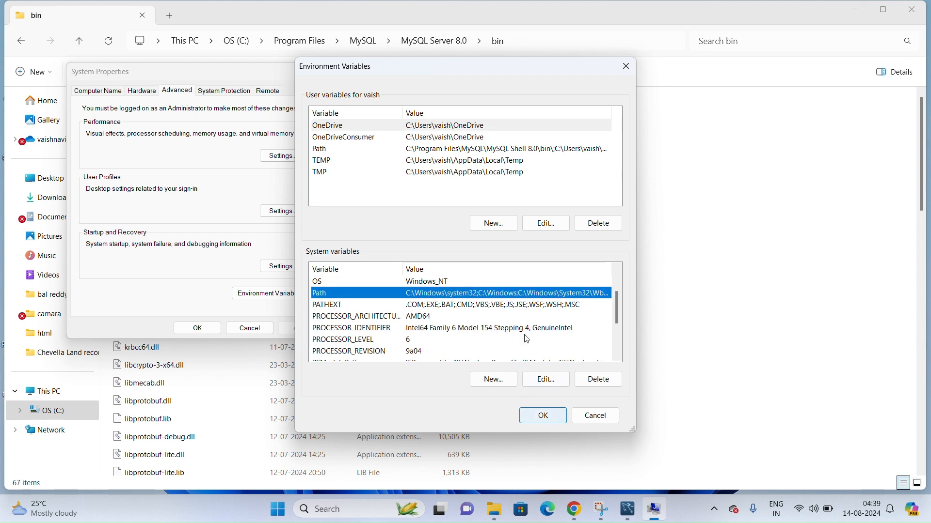
double_click(528, 295)
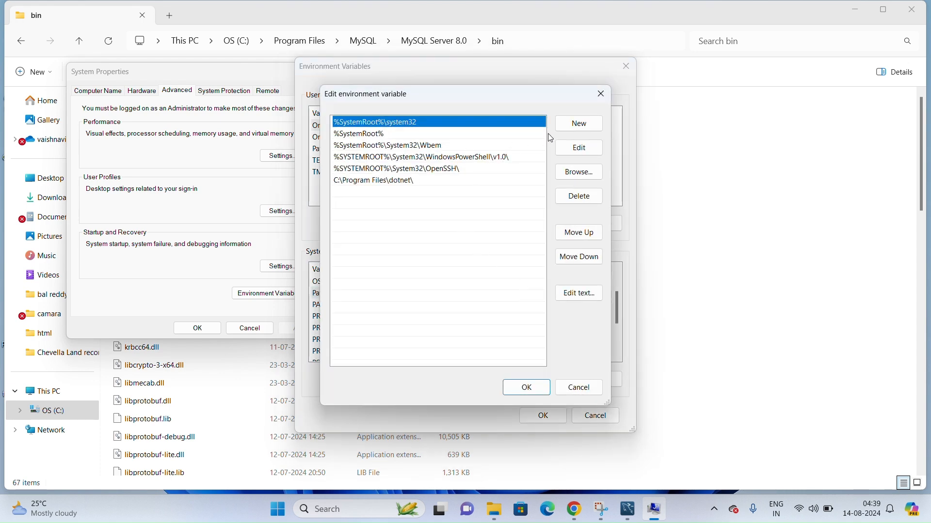
click(568, 130)
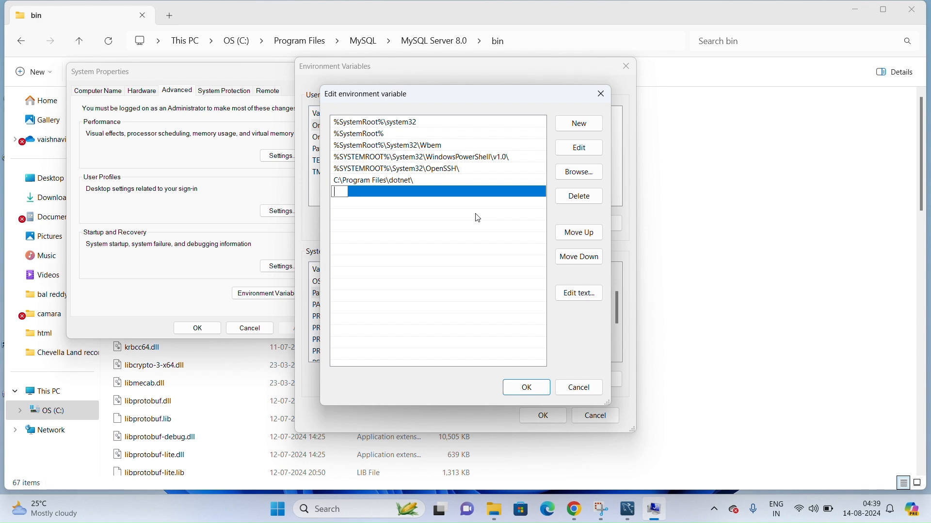
text(C:\Program Files\MySQL\MySQL Server 8.0\bin)
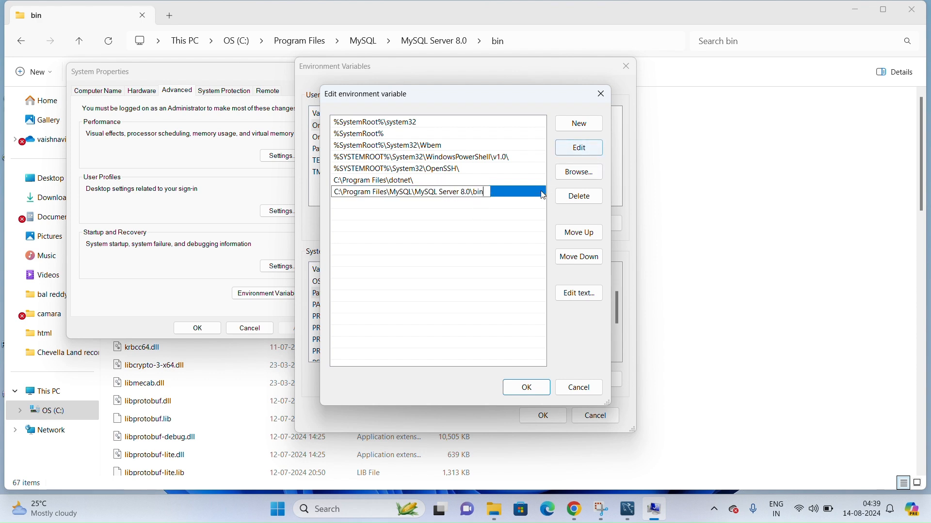
click(529, 388)
click(555, 417)
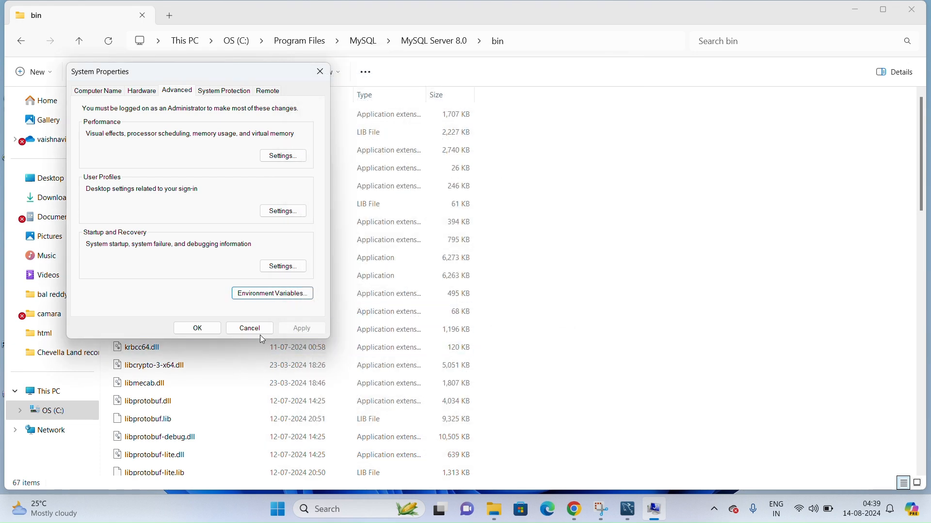
click(213, 327)
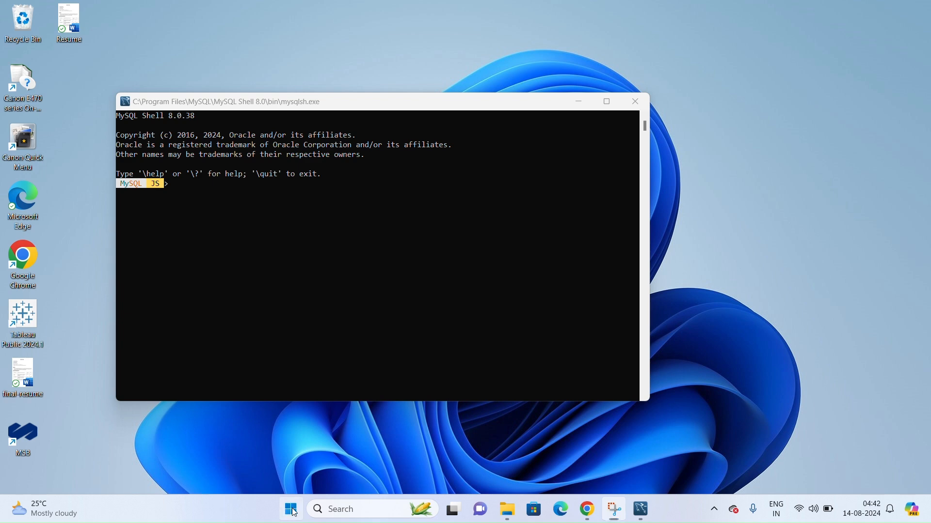
Step: Open Command Prompt and check the installed MySQL version with "mysql --version"
click(291, 510)
click(366, 80)
text(cm)
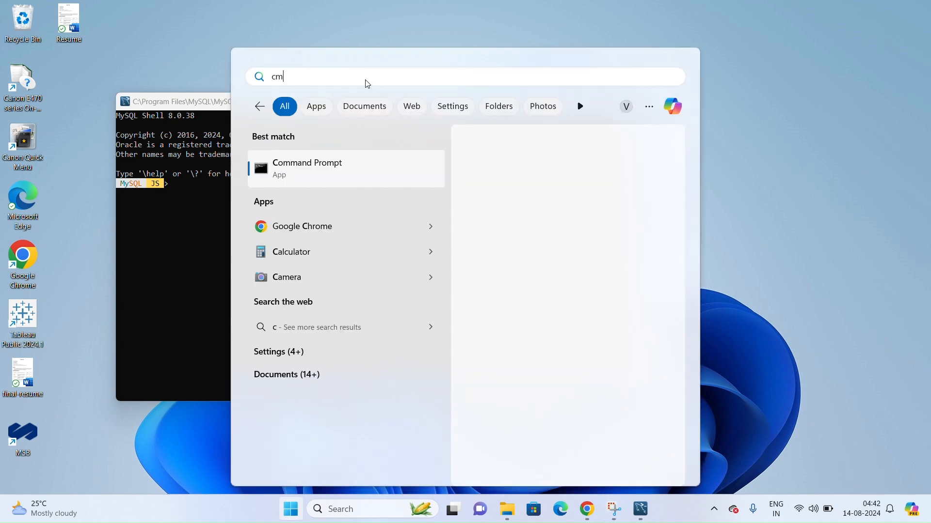
text(d)
click(494, 273)
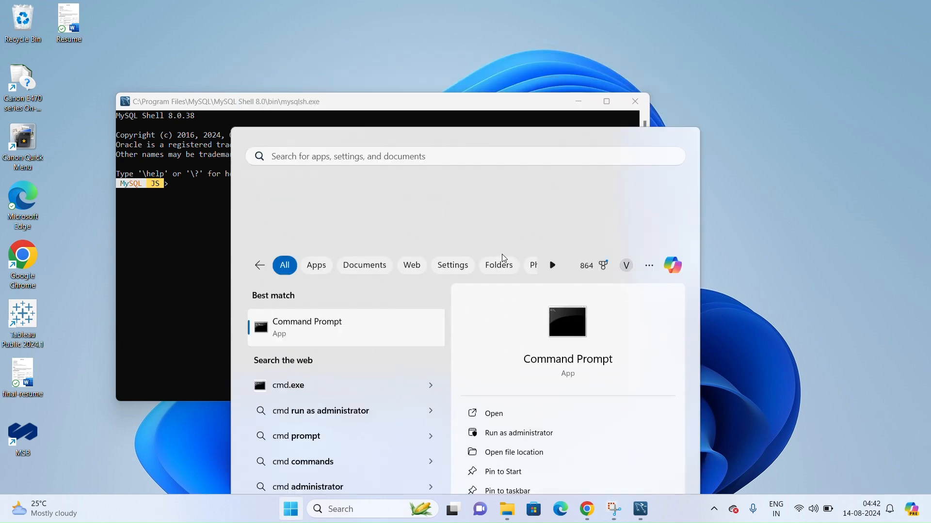
text(mysql --version)
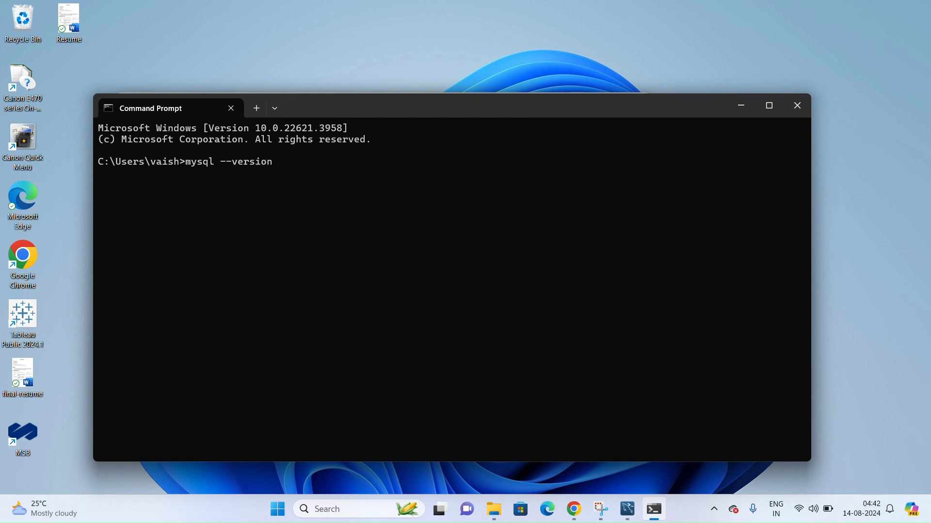
key(Return)
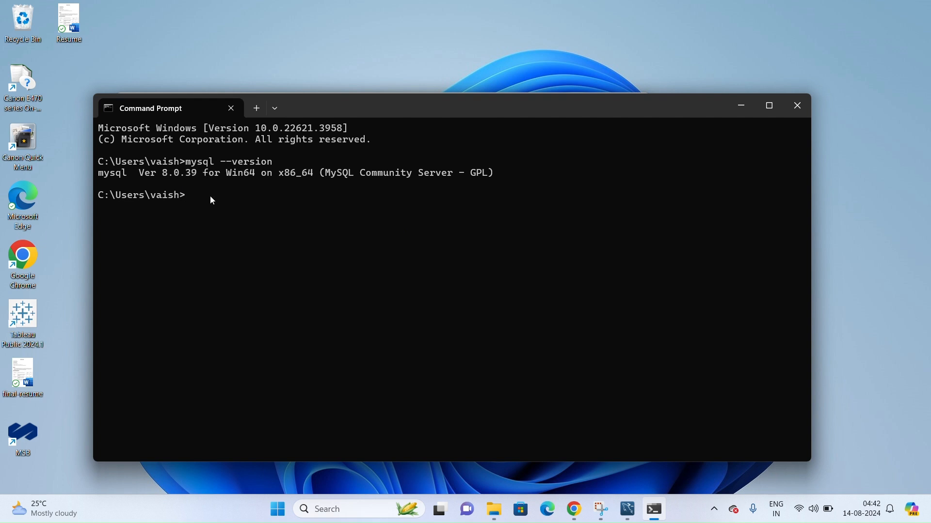
Step: Log in to the MySQL server with "mysql -u root -p" and enter the root account password
text(mysql -u root -p)
key(Return)
text(****)
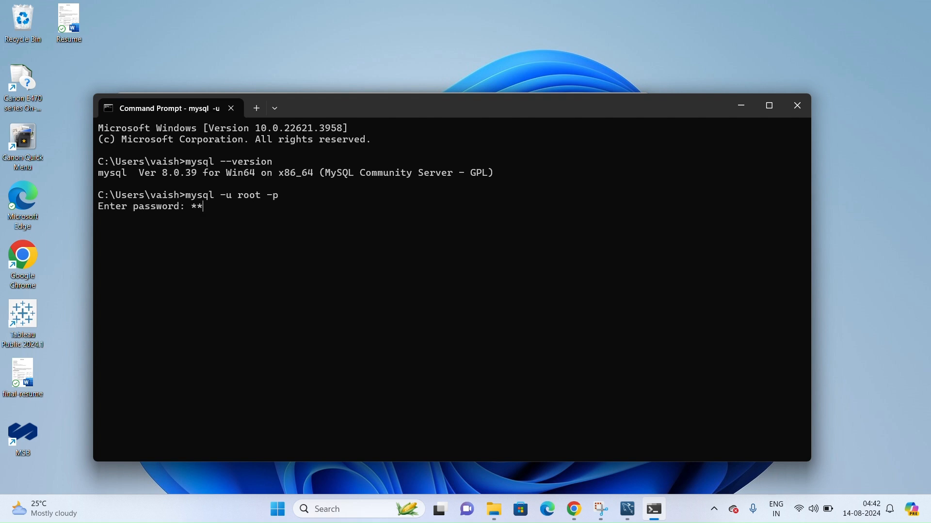
key(Return)
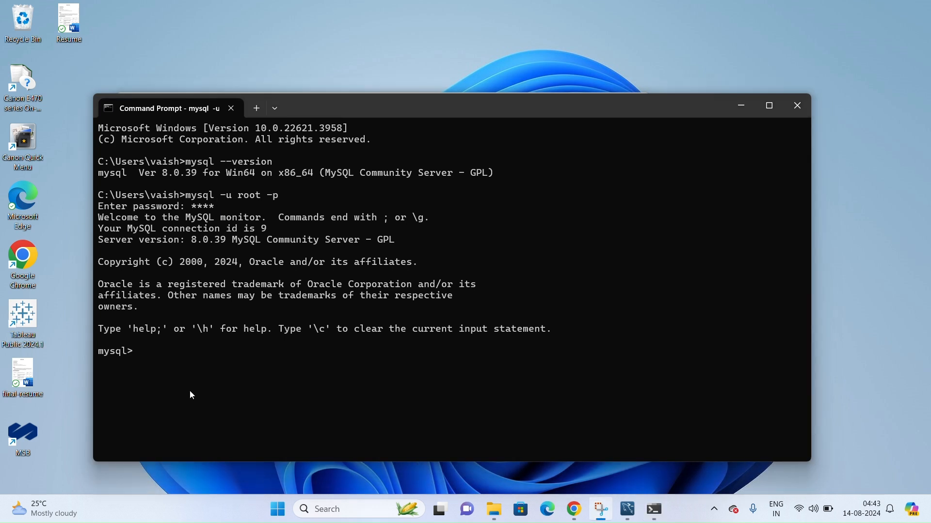
Step: List the databases on the MySQL server with "show databases;" at the mysql prompt
click(166, 354)
text(sh)
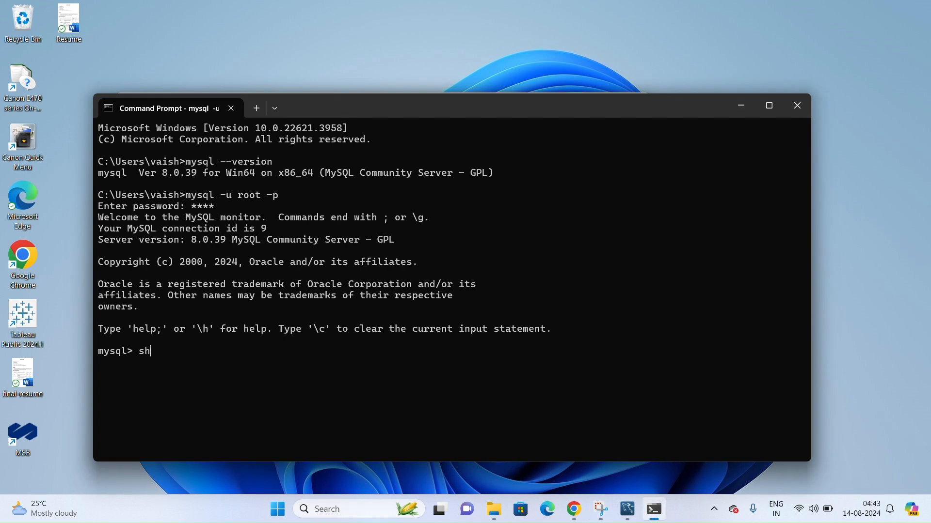
text(ow databases)
key(Return)
text(;)
key(Return)
click(404, 16)
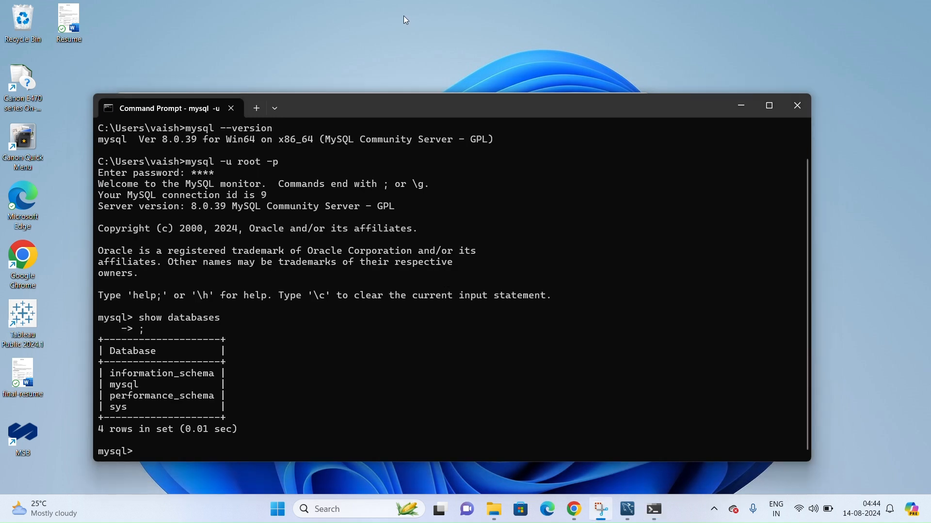
Step: Create a new database with a "create database" statement, using a person's first name as the database name
click(401, 110)
text(create datab)
click(236, 449)
key(BackSpace)
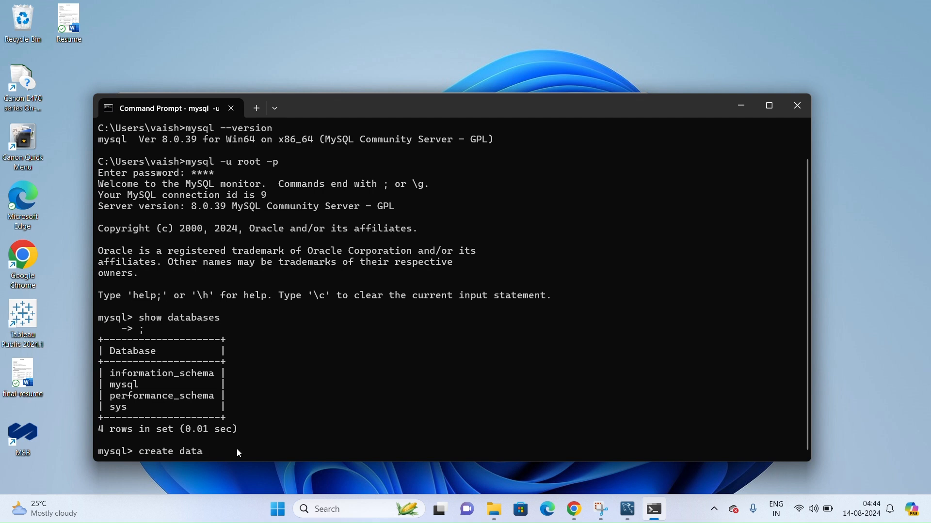
text(base vamshi)
key(Return)
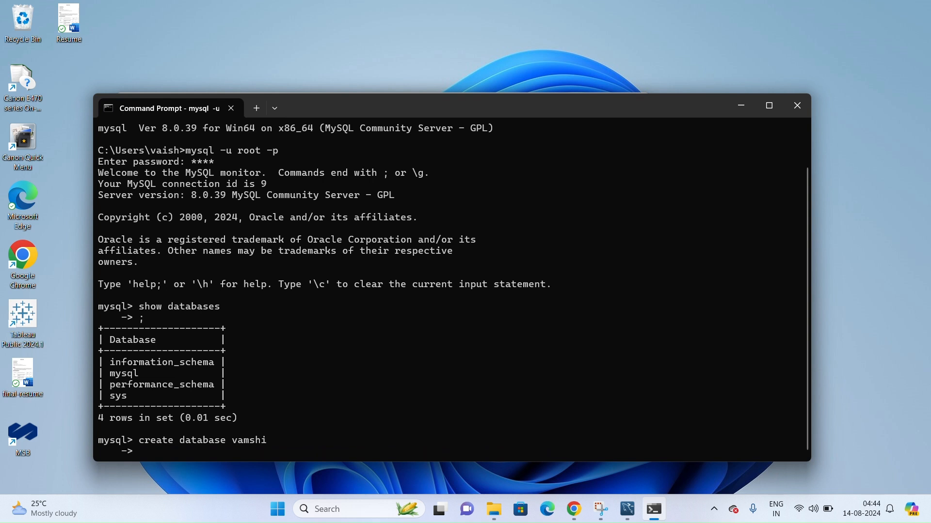
text(;)
key(Return)
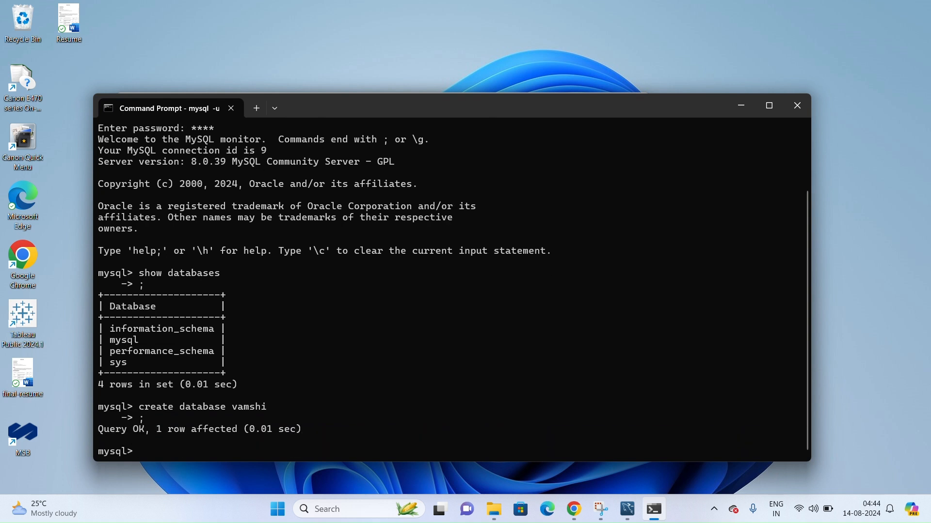
Step: Run "show databases;" again to check the database list for the newly created database
text(show  c)
key(BackSpace)
text(databases;)
key(Return)
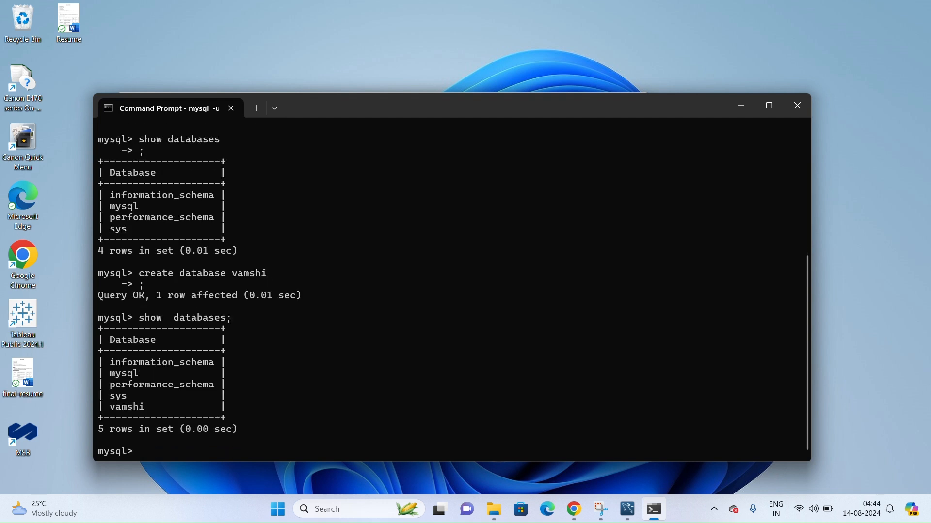